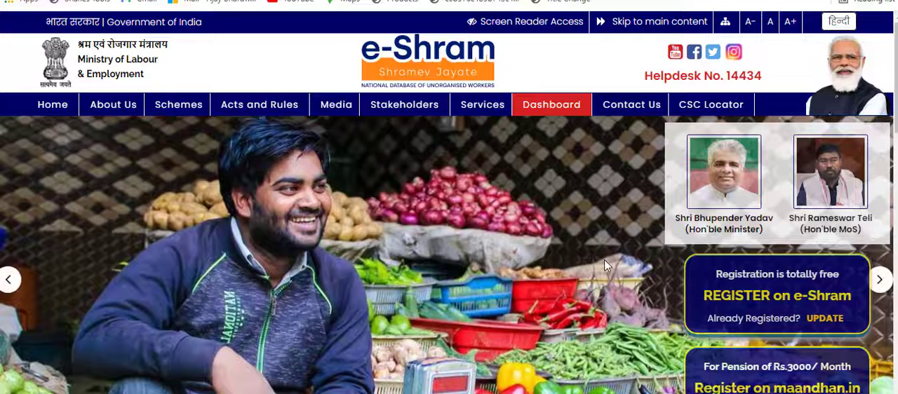
{"action": "scroll", "coordinate": [549, 294], "scroll_direction": "down", "scroll_amount": 2}
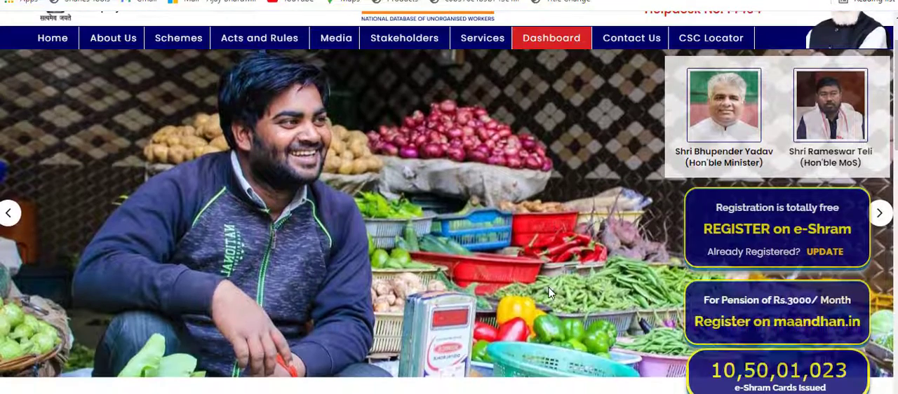
{"action": "scroll", "coordinate": [515, 289], "scroll_direction": "up", "scroll_amount": 1}
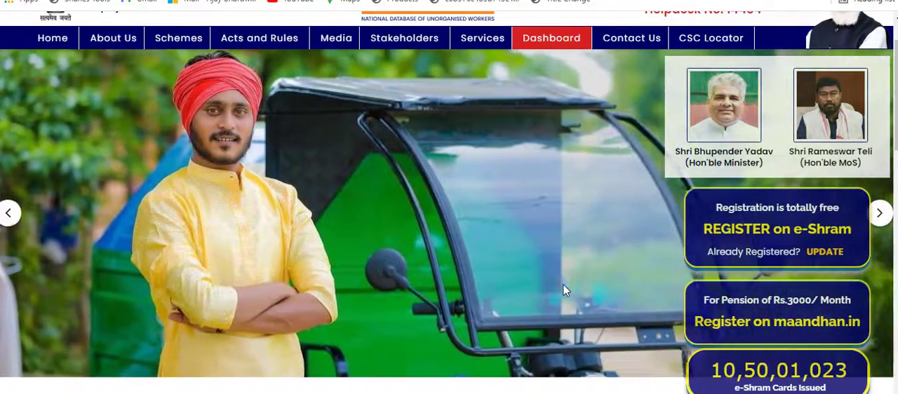
{"action": "scroll", "coordinate": [551, 291], "scroll_direction": "down", "scroll_amount": 1}
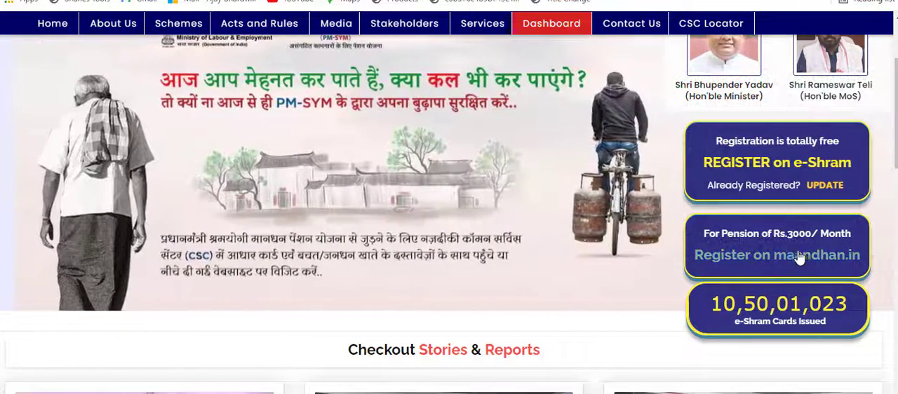
{"action": "scroll", "coordinate": [798, 186], "scroll_direction": "up", "scroll_amount": 1}
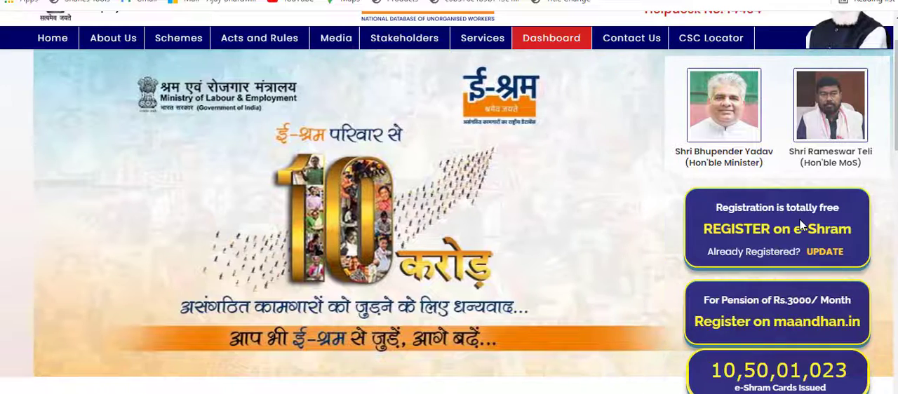
{"action": "scroll", "coordinate": [460, 174], "scroll_direction": "up", "scroll_amount": 1}
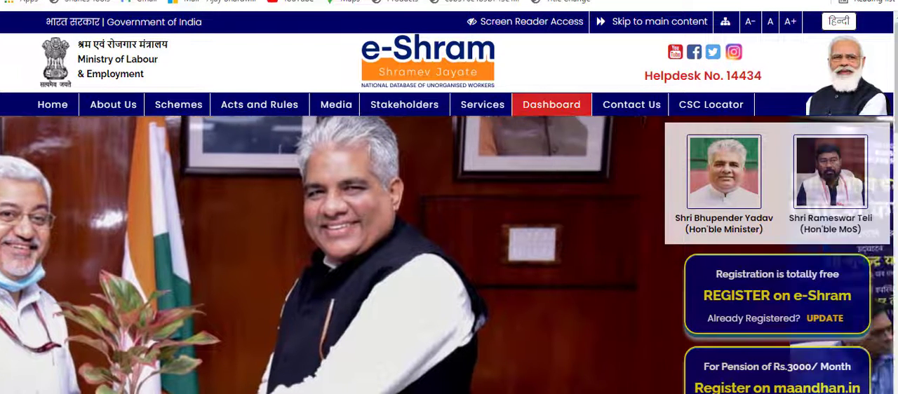
Switch to the Google results page and search for "e shram card".
{"action": "left_click", "coordinate": [126, 1]}
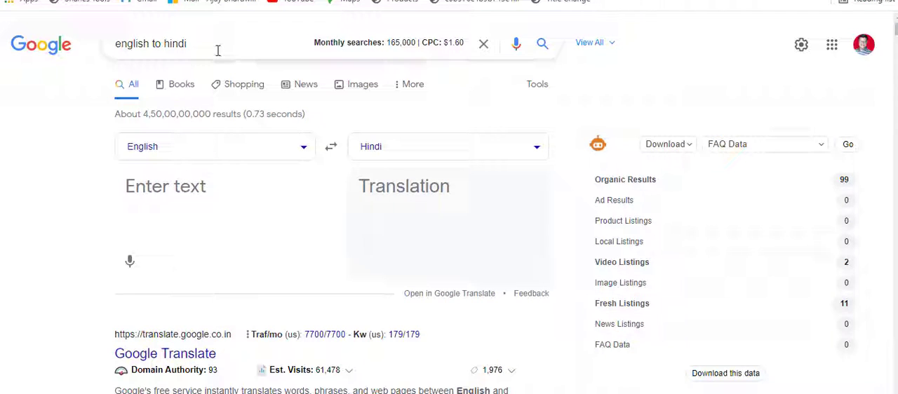
{"action": "left_click_drag", "start_coordinate": [188, 43], "coordinate": [90, 49]}
{"action": "type", "text": "eshar"}
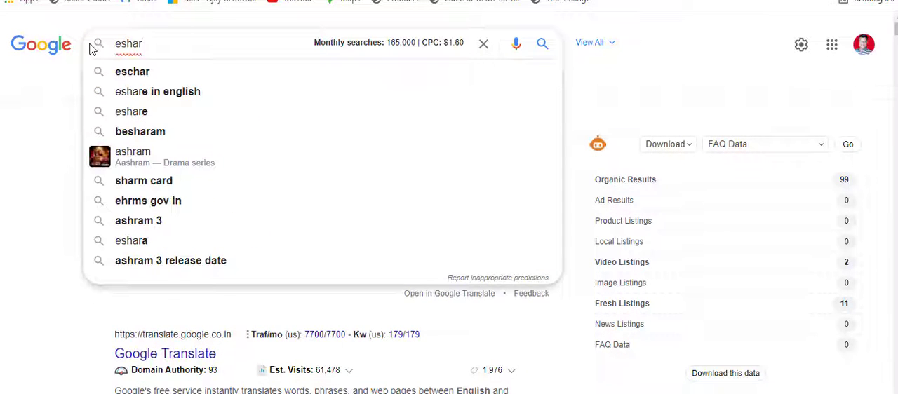
{"action": "key", "text": "BackSpace"}
{"action": "key", "text": "BackSpace"}
{"action": "type", "text": "ram "}
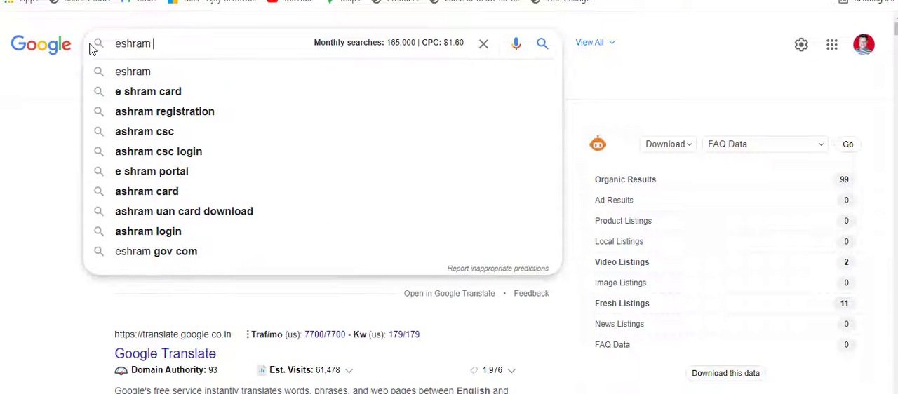
{"action": "type", "text": "card"}
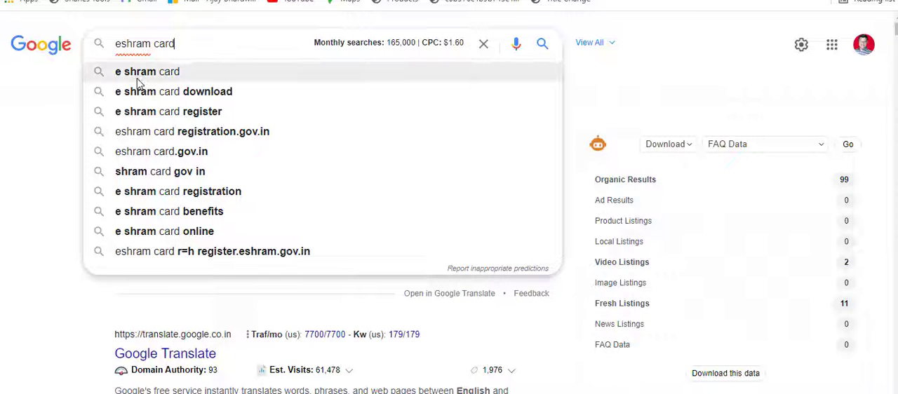
{"action": "left_click", "coordinate": [138, 82]}
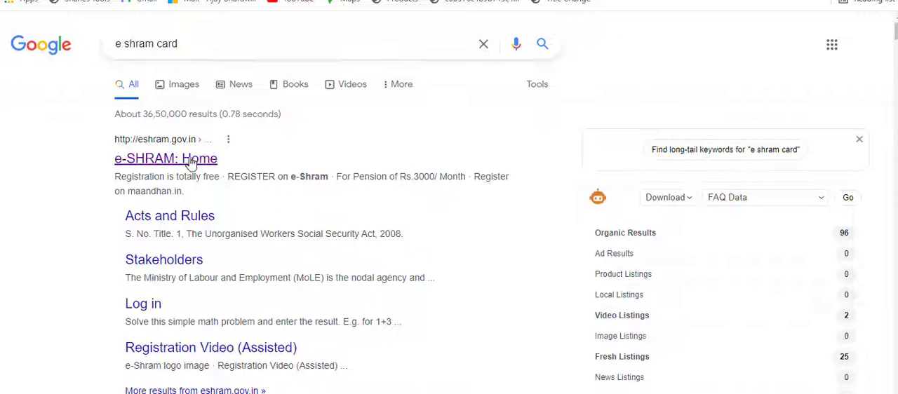
Open the e-SHRAM home page from the search results in a new tab and go to the REGISTER on e-Shram page.
{"action": "right_click", "coordinate": [191, 161]}
{"action": "left_click", "coordinate": [213, 168]}
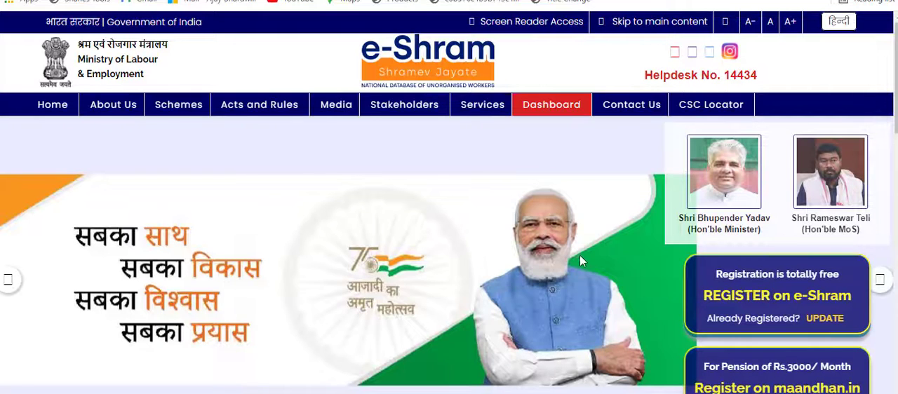
{"action": "scroll", "coordinate": [402, 288], "scroll_direction": "down", "scroll_amount": 2}
{"action": "scroll", "coordinate": [702, 246], "scroll_direction": "up", "scroll_amount": 1}
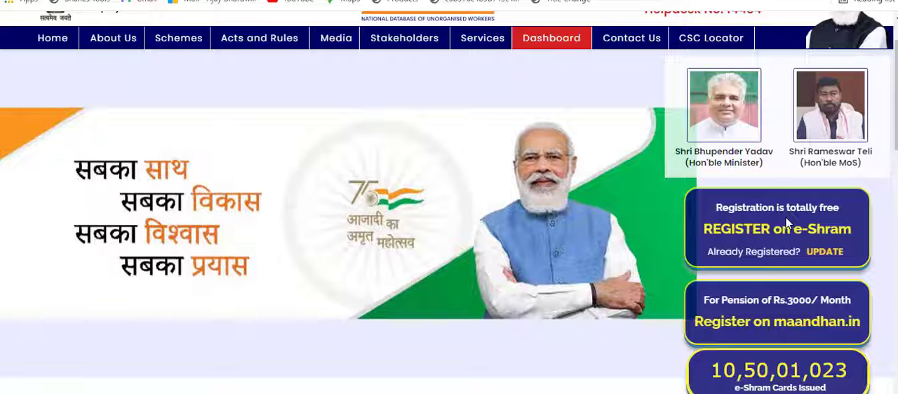
{"action": "left_click", "coordinate": [787, 240]}
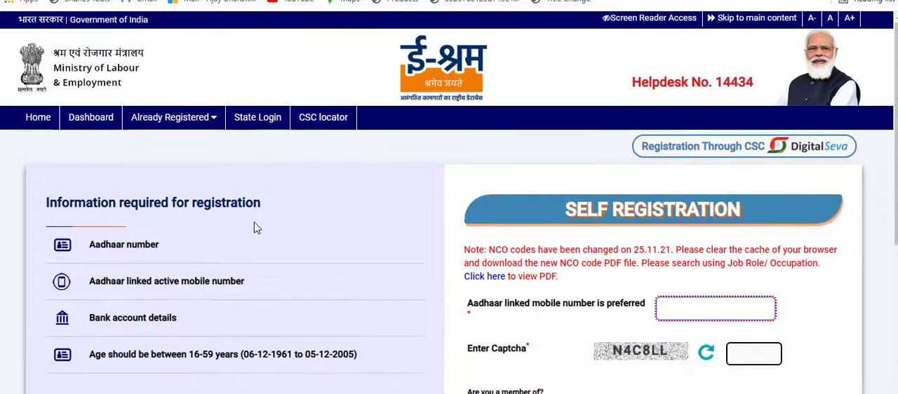
Read through the information required for registration, covering Aadhaar number, linked mobile number, bank account details and age limit.
{"action": "scroll", "coordinate": [268, 242], "scroll_direction": "down", "scroll_amount": 1}
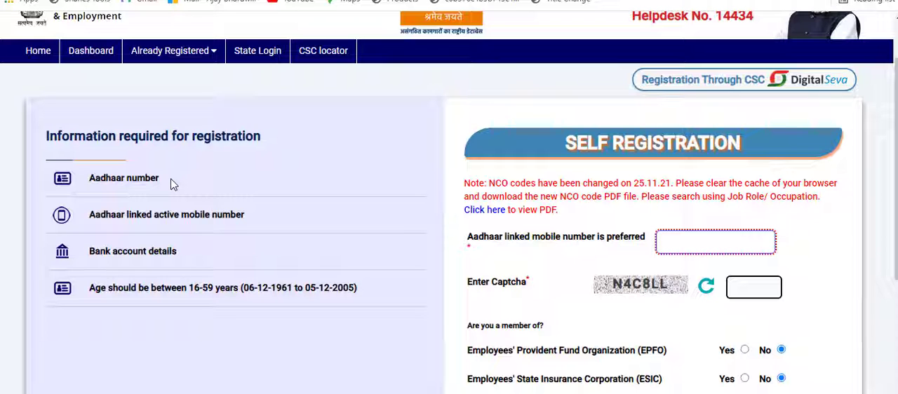
{"action": "left_click_drag", "start_coordinate": [172, 185], "coordinate": [93, 185]}
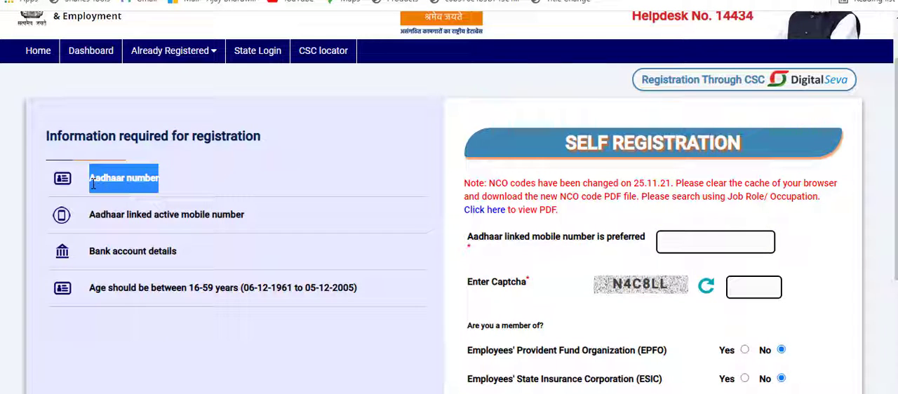
{"action": "left_click", "coordinate": [239, 184]}
{"action": "left_click_drag", "start_coordinate": [198, 183], "coordinate": [87, 180]}
{"action": "left_click_drag", "start_coordinate": [247, 221], "coordinate": [99, 219]}
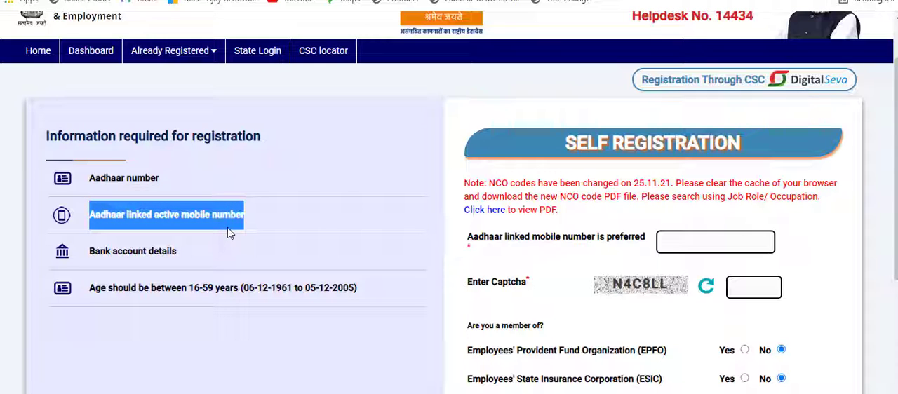
{"action": "left_click_drag", "start_coordinate": [177, 254], "coordinate": [87, 255]}
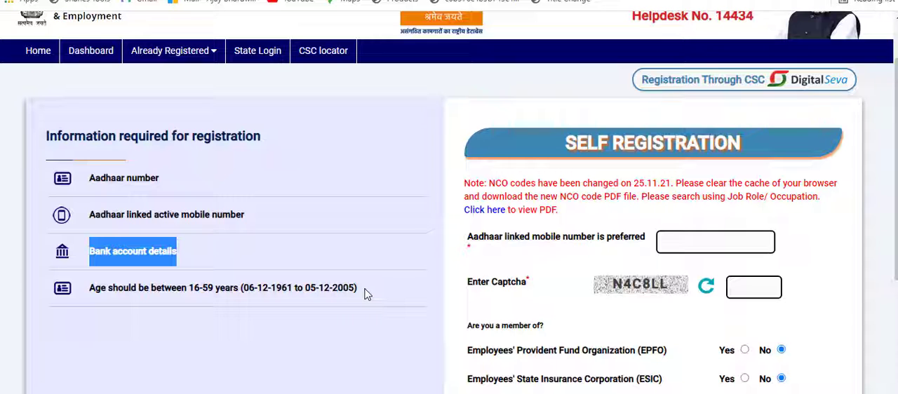
{"action": "left_click_drag", "start_coordinate": [364, 294], "coordinate": [56, 299]}
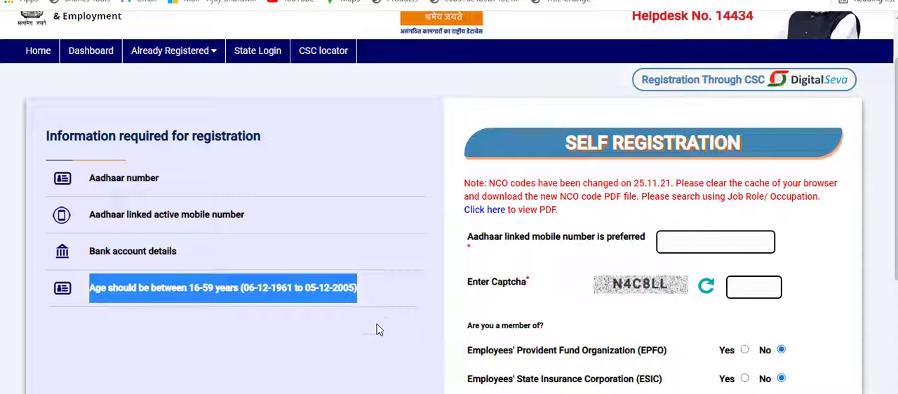
Review the self-registration form's Aadhaar-linked mobile number and captcha fields and its EPFO and ESIC membership questions.
{"action": "left_click", "coordinate": [668, 243]}
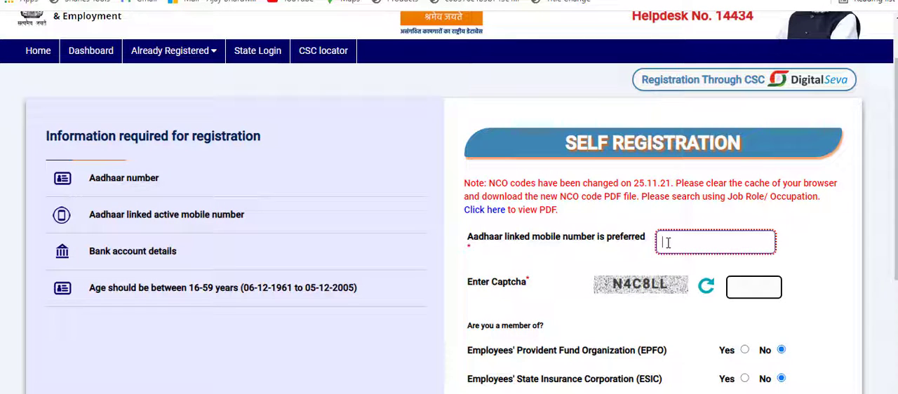
{"action": "left_click", "coordinate": [754, 287]}
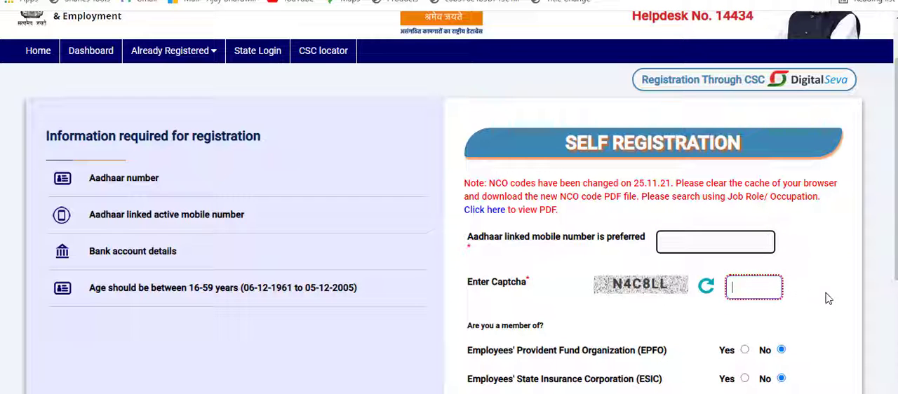
{"action": "scroll", "coordinate": [824, 295], "scroll_direction": "down", "scroll_amount": 2}
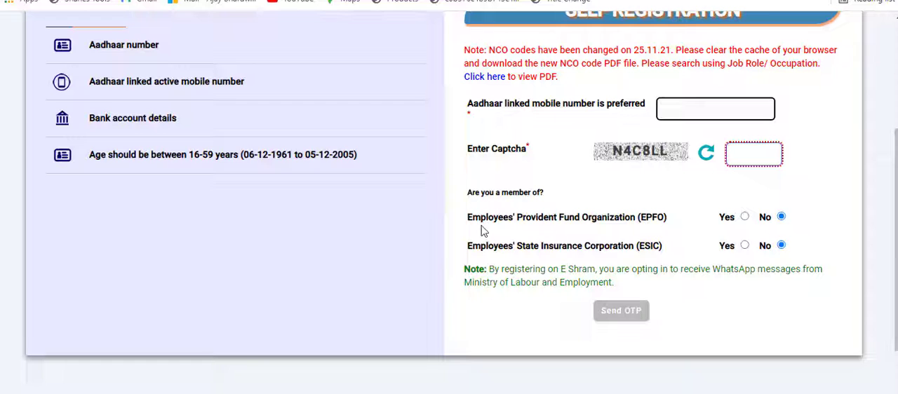
{"action": "left_click_drag", "start_coordinate": [469, 221], "coordinate": [669, 232]}
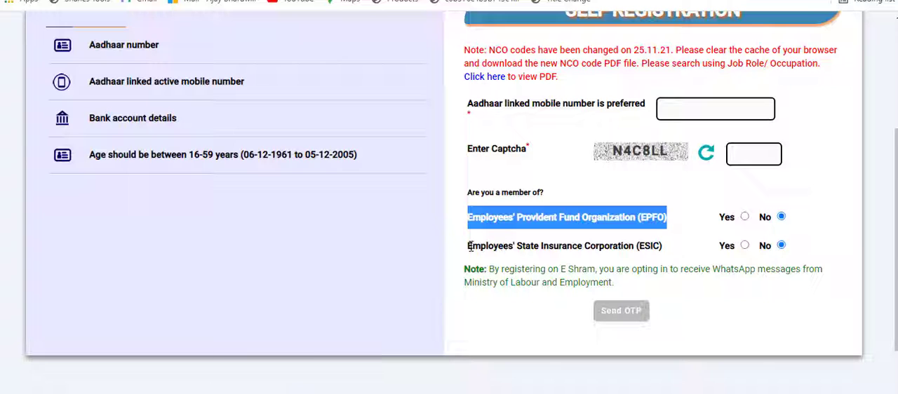
{"action": "left_click_drag", "start_coordinate": [469, 246], "coordinate": [664, 247]}
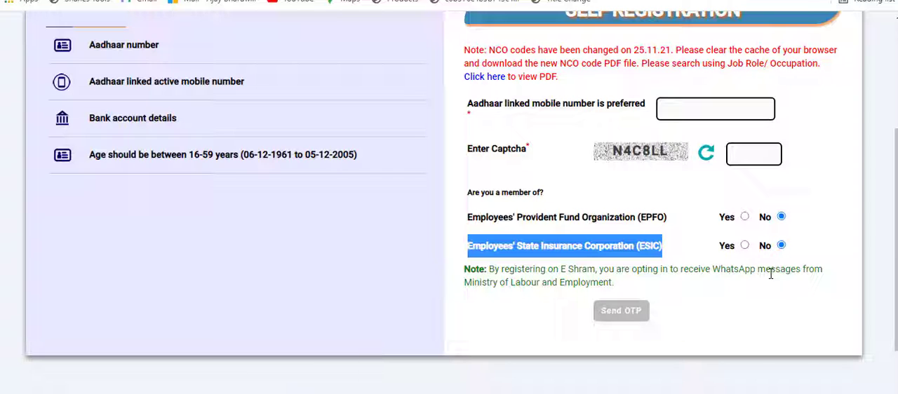
{"action": "left_click", "coordinate": [692, 107]}
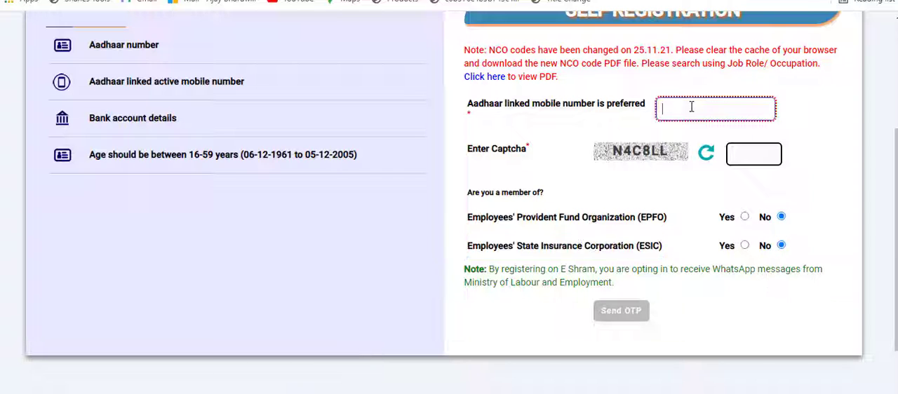
{"action": "left_click", "coordinate": [742, 152]}
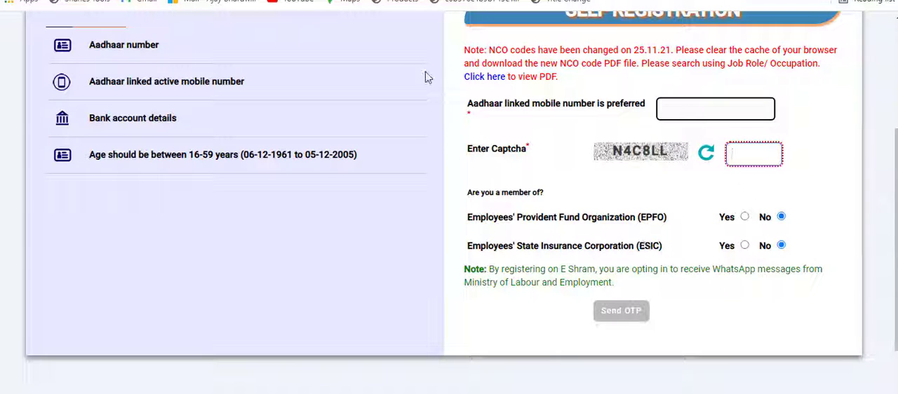
{"action": "left_click", "coordinate": [336, 24]}
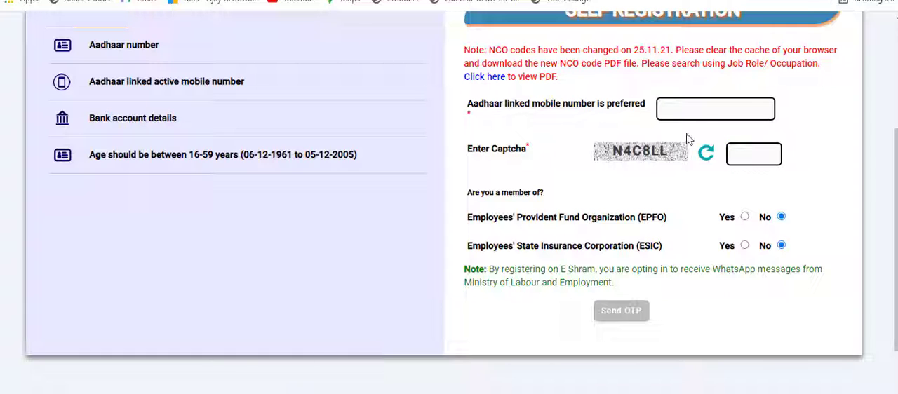
{"action": "left_click", "coordinate": [693, 108]}
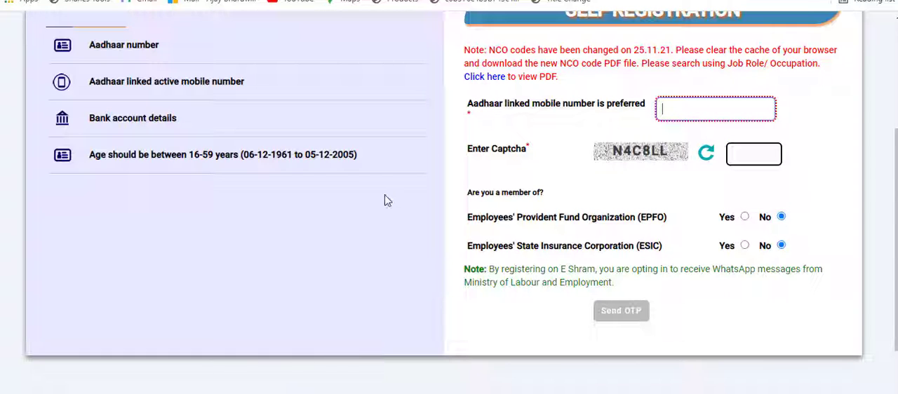
{"action": "scroll", "coordinate": [377, 225], "scroll_direction": "up", "scroll_amount": 1}
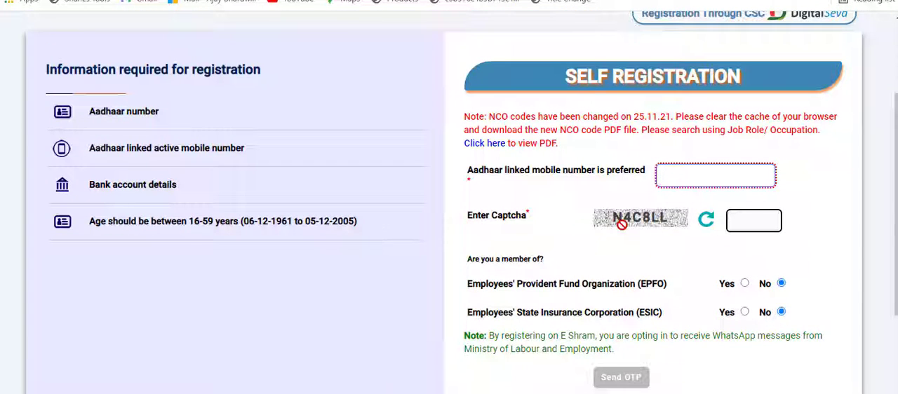
Enter the displayed captcha code in the self-registration form.
{"action": "left_click", "coordinate": [755, 223]}
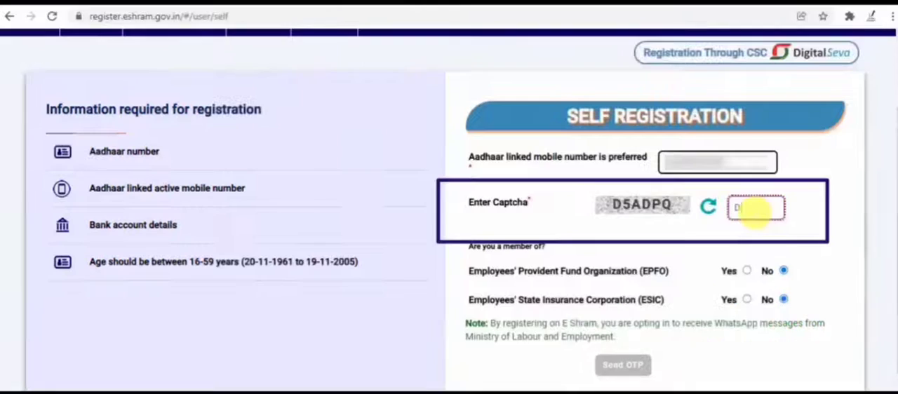
{"action": "type", "text": "5"}
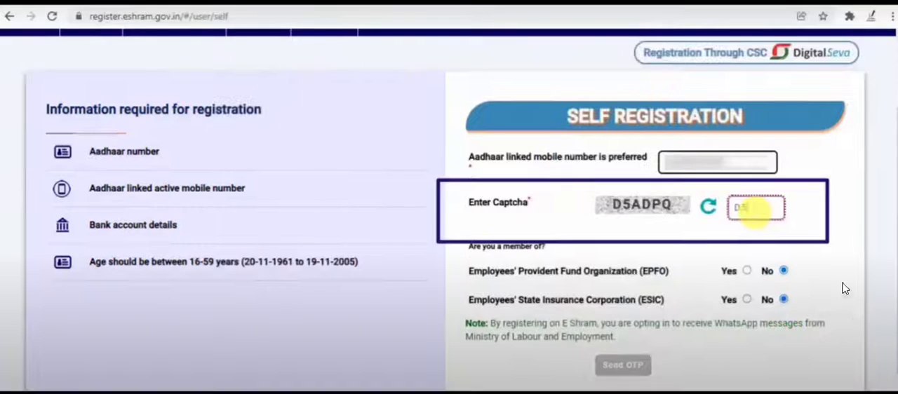
{"action": "type", "text": "AD"}
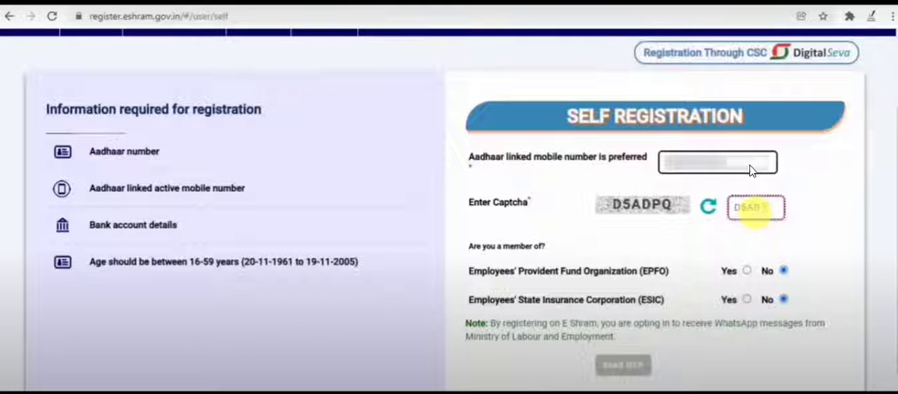
{"action": "type", "text": "PQ"}
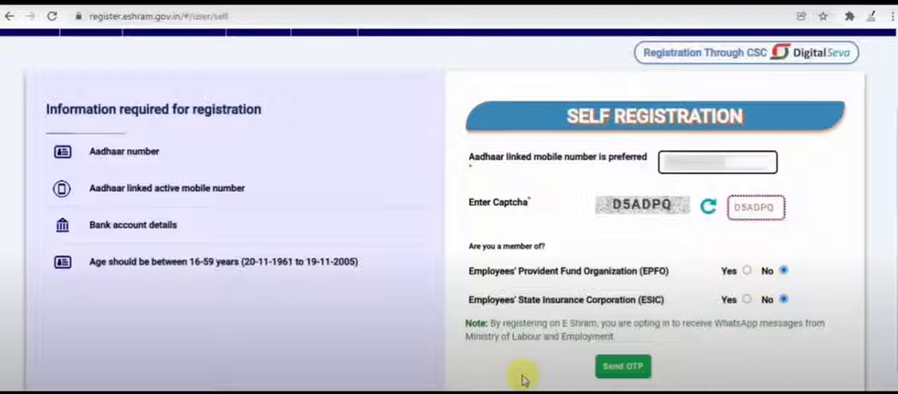
Answer No to both the EPFO and the ESIC membership questions.
{"action": "left_click_drag", "start_coordinate": [469, 276], "coordinate": [684, 279]}
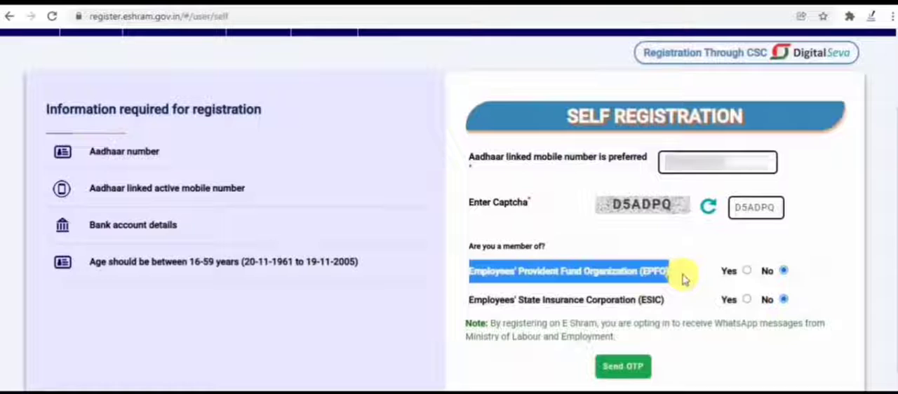
{"action": "left_click", "coordinate": [783, 271]}
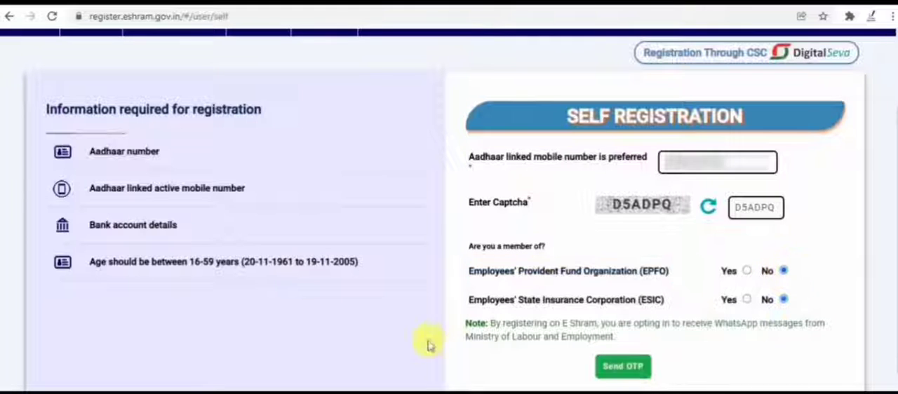
{"action": "left_click_drag", "start_coordinate": [474, 301], "coordinate": [671, 303]}
{"action": "left_click", "coordinate": [792, 301]}
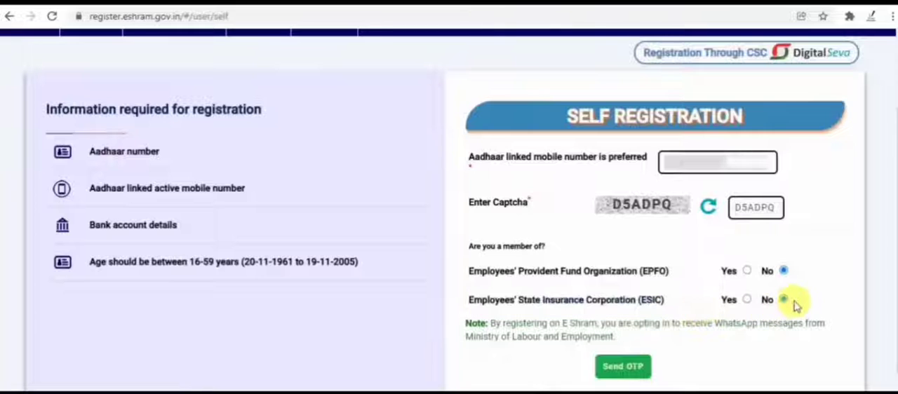
Request an OTP for the Aadhaar-linked mobile number, then enter the received verification code and submit it.
{"action": "left_click", "coordinate": [624, 368]}
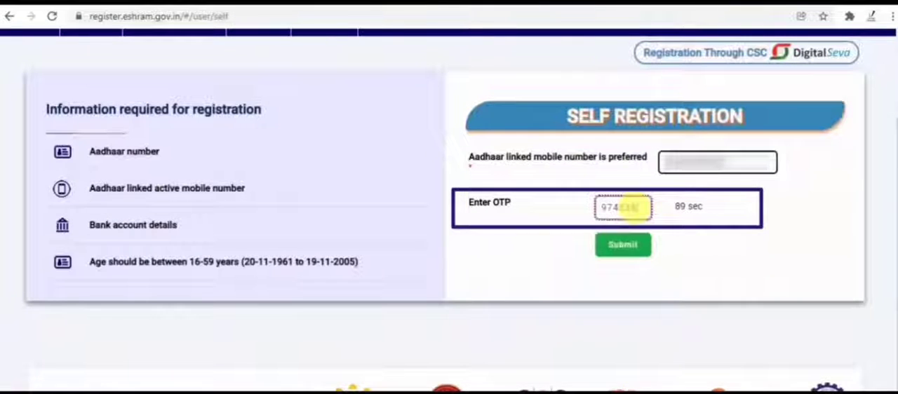
{"action": "left_click", "coordinate": [624, 249]}
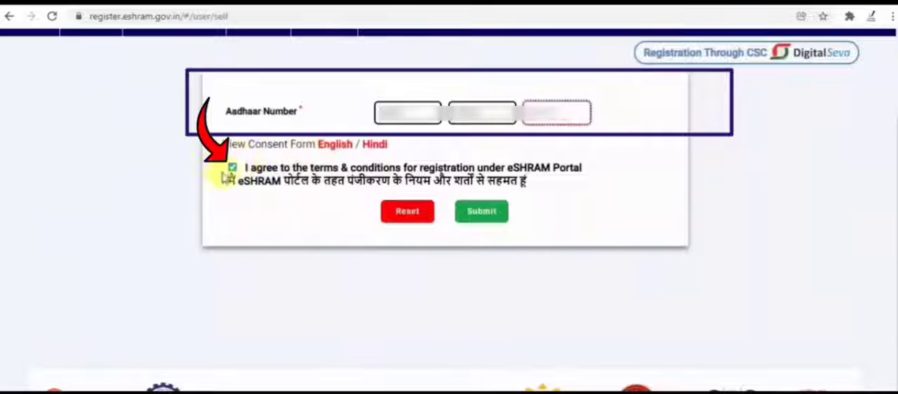
Submit the Aadhaar number with the terms accepted and validate it with the OTP sent to the Aadhaar-linked mobile.
{"action": "left_click", "coordinate": [482, 213]}
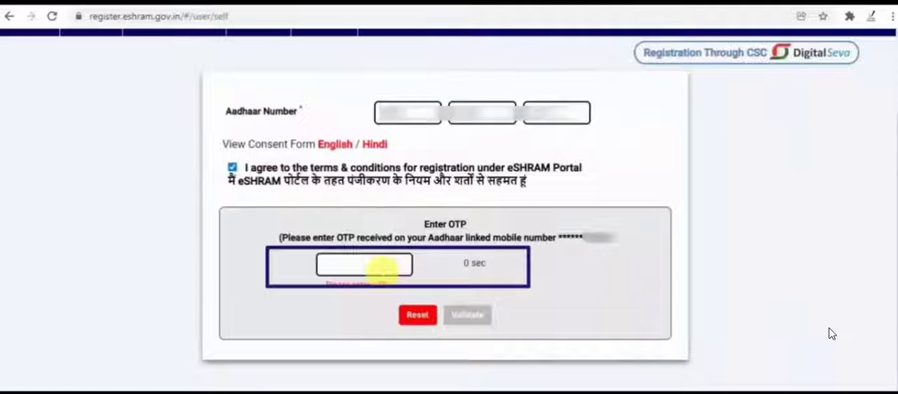
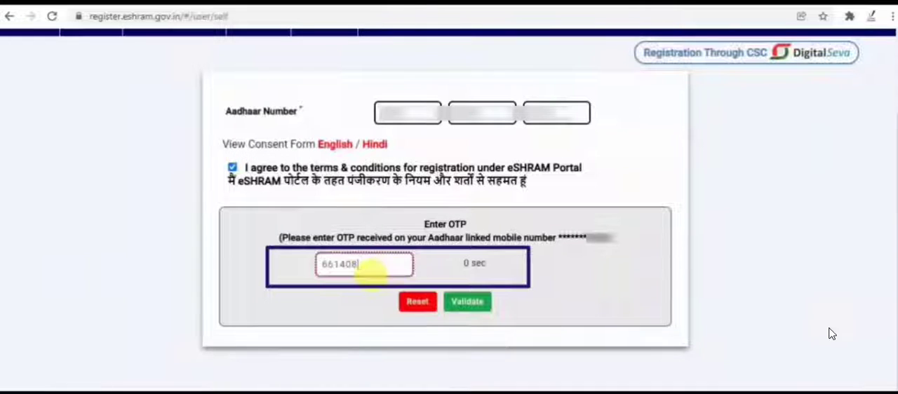
{"action": "left_click", "coordinate": [470, 303]}
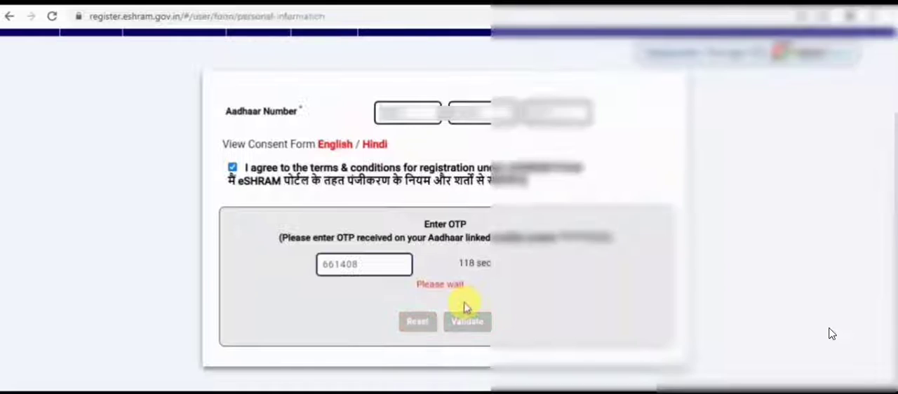
Review the personal particulars from Aadhaar, agree that they are correct and continue to the other details.
{"action": "scroll", "coordinate": [463, 306], "scroll_direction": "down", "scroll_amount": 3}
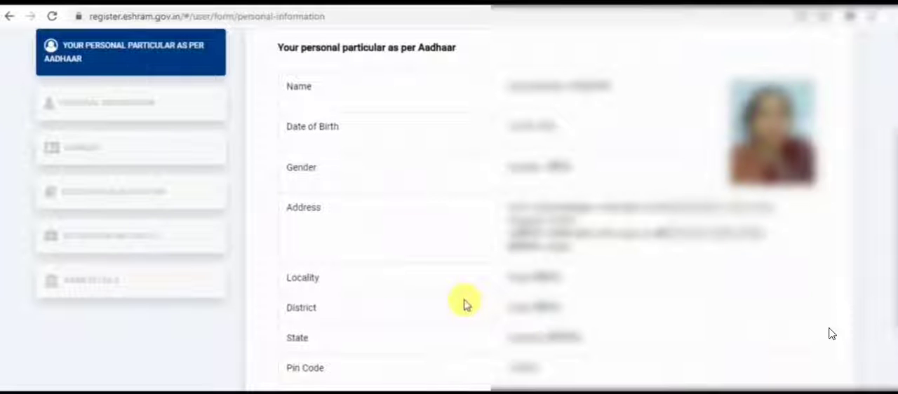
{"action": "scroll", "coordinate": [464, 305], "scroll_direction": "down", "scroll_amount": 3}
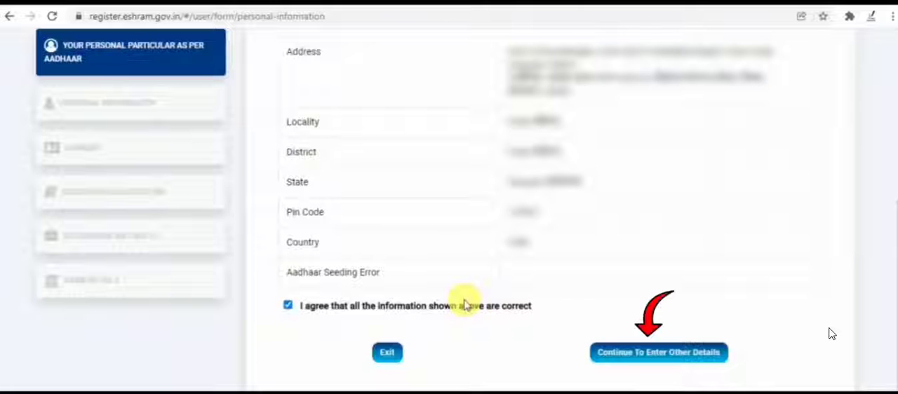
{"action": "left_click", "coordinate": [643, 354]}
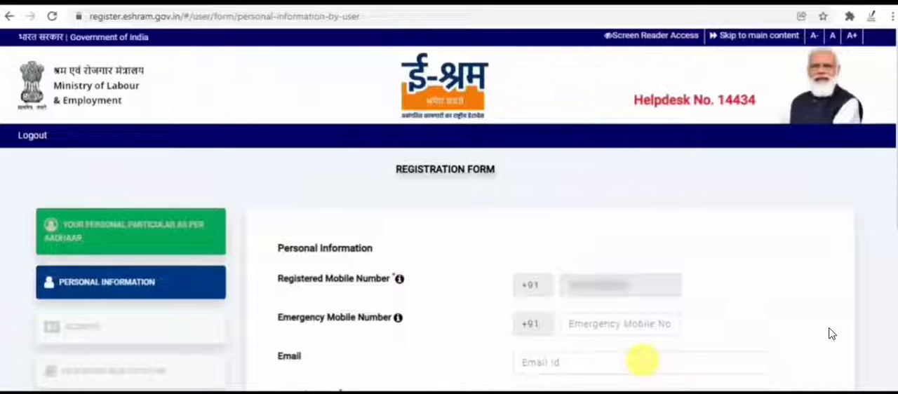
Set the marital status to Married, choose the Husband Name option and enter the husband's name.
{"action": "scroll", "coordinate": [643, 360], "scroll_direction": "down", "scroll_amount": 2}
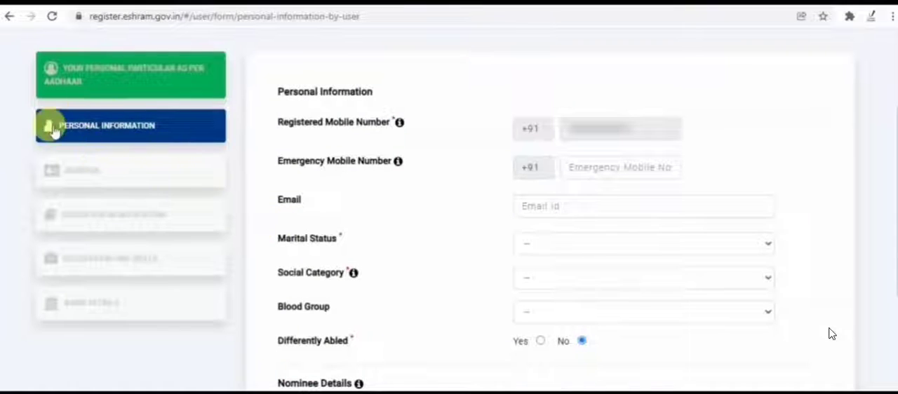
{"action": "left_click", "coordinate": [545, 245]}
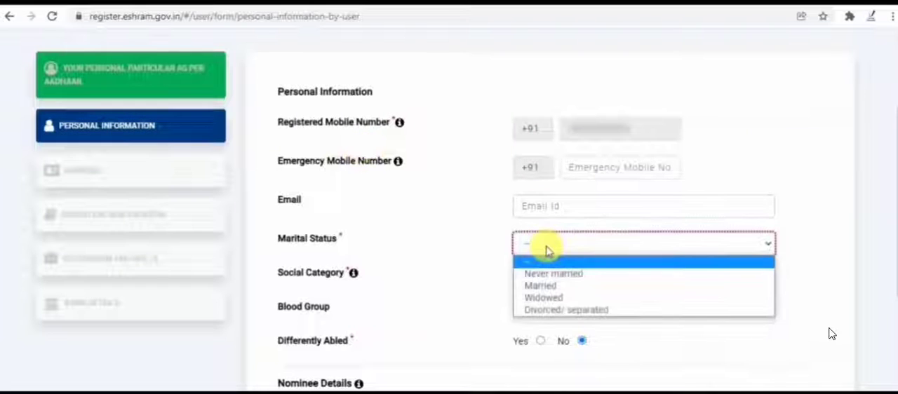
{"action": "left_click", "coordinate": [549, 288]}
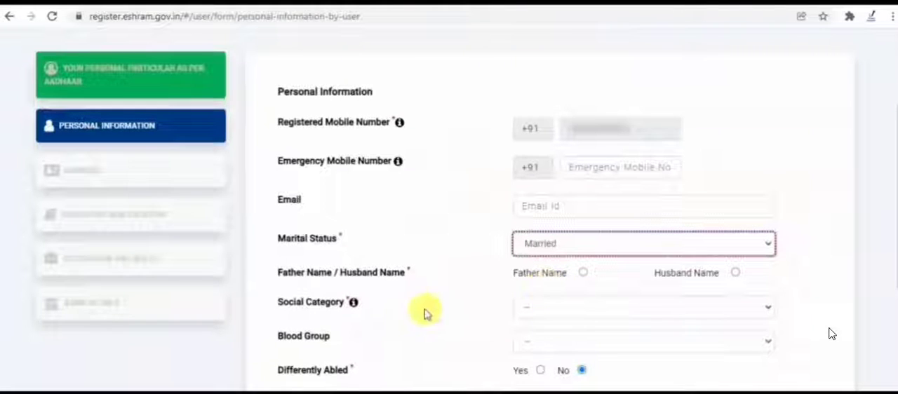
{"action": "left_click", "coordinate": [738, 275]}
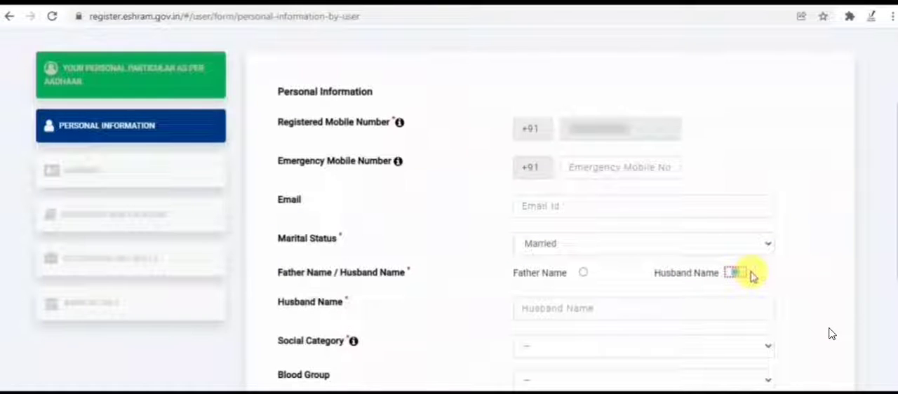
{"action": "left_click", "coordinate": [641, 316]}
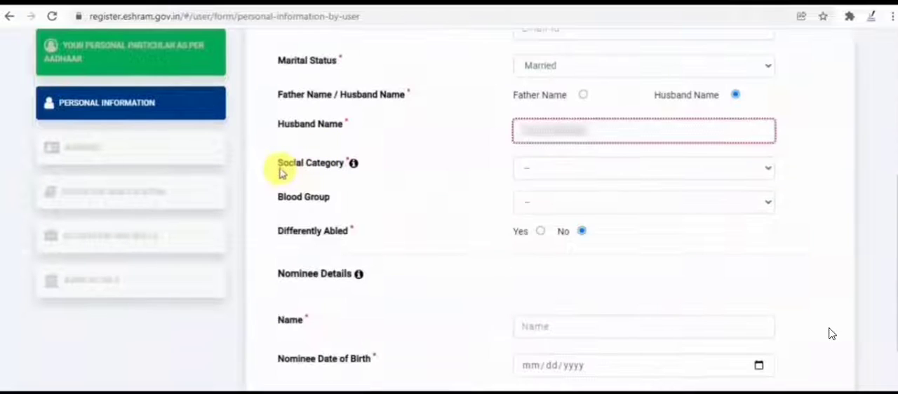
Set the social category to General and the blood group to AB+ in the personal information.
{"action": "left_click_drag", "start_coordinate": [278, 166], "coordinate": [372, 172]}
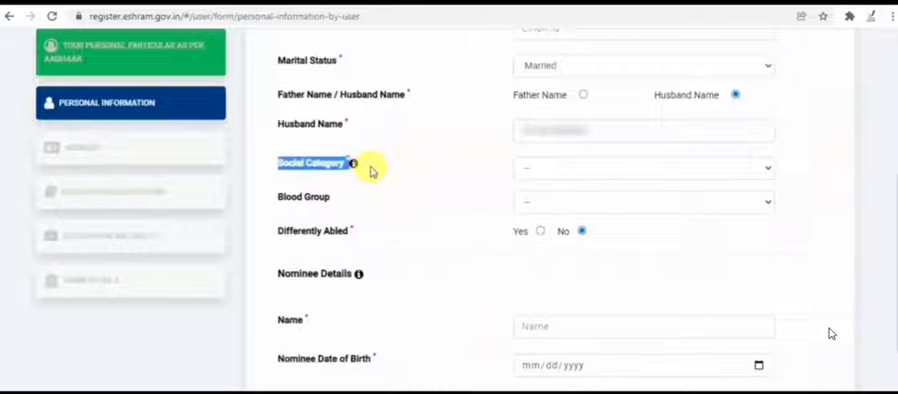
{"action": "left_click", "coordinate": [374, 171]}
{"action": "left_click", "coordinate": [562, 169]}
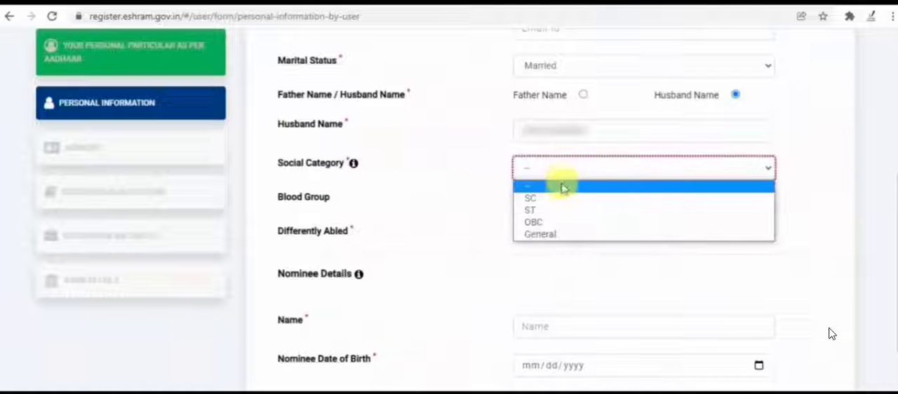
{"action": "left_click", "coordinate": [563, 236]}
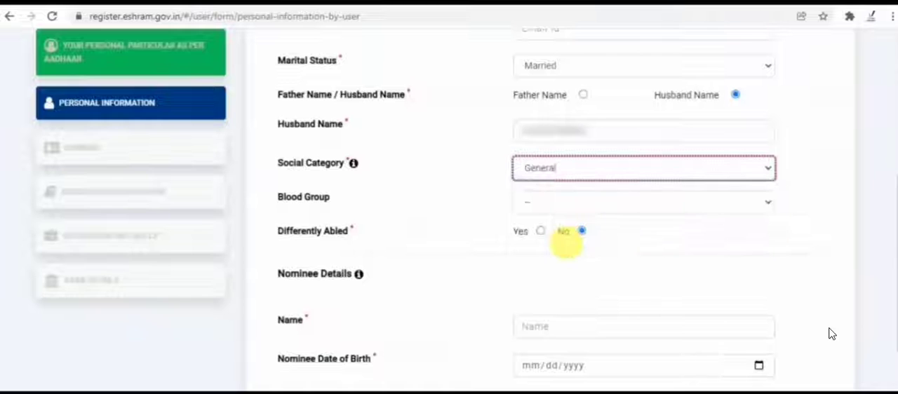
{"action": "left_click", "coordinate": [569, 213]}
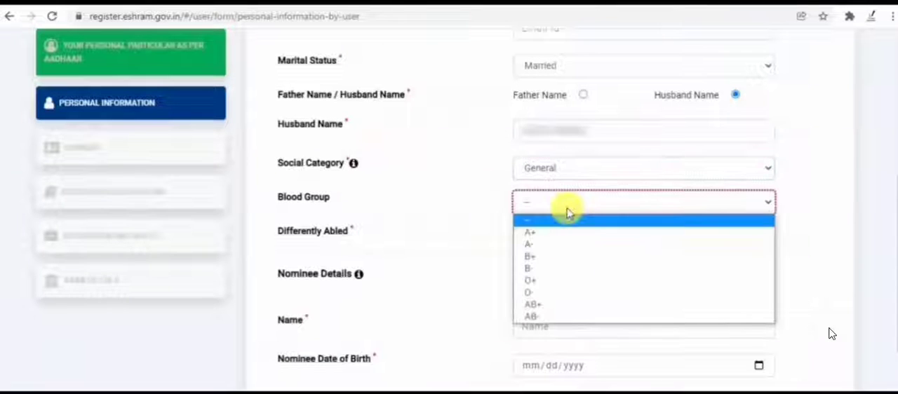
{"action": "left_click", "coordinate": [568, 304]}
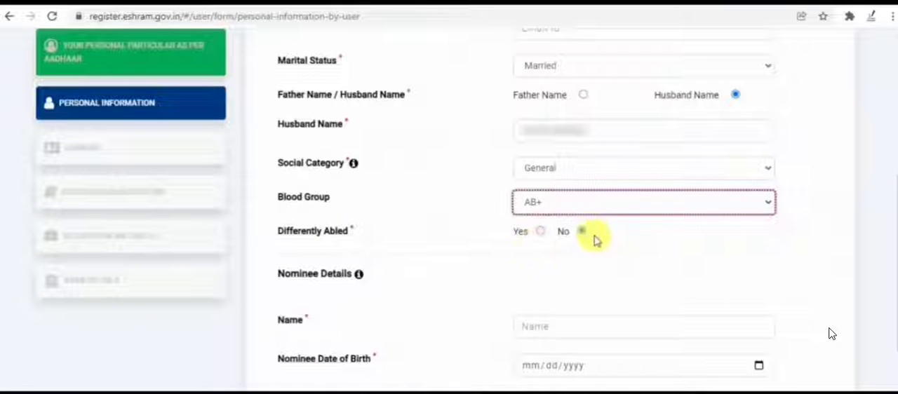
Enter the nominee's name and date of birth in the nominee details.
{"action": "left_click", "coordinate": [539, 333]}
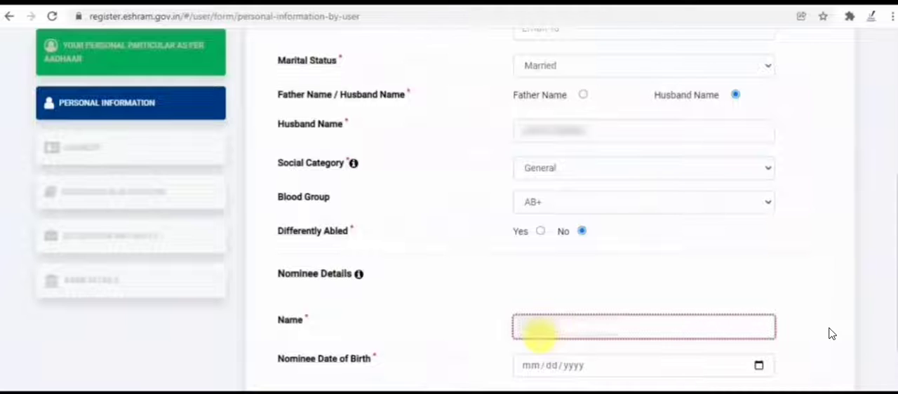
{"action": "type", "text": "ar"}
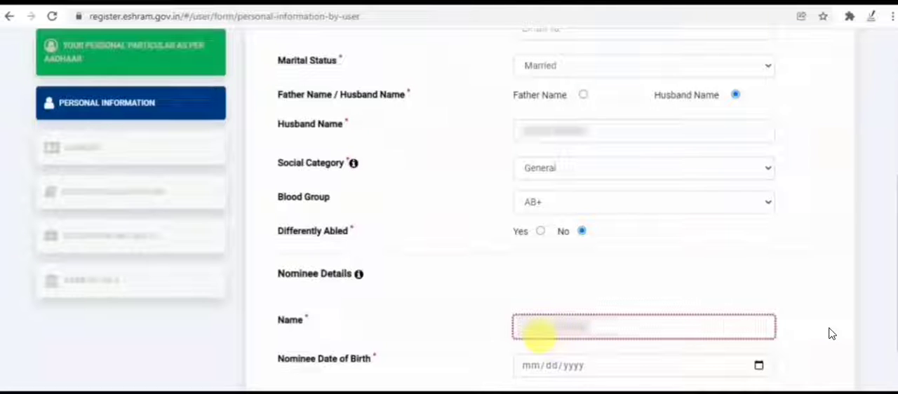
{"action": "scroll", "coordinate": [832, 334], "scroll_direction": "down", "scroll_amount": 4}
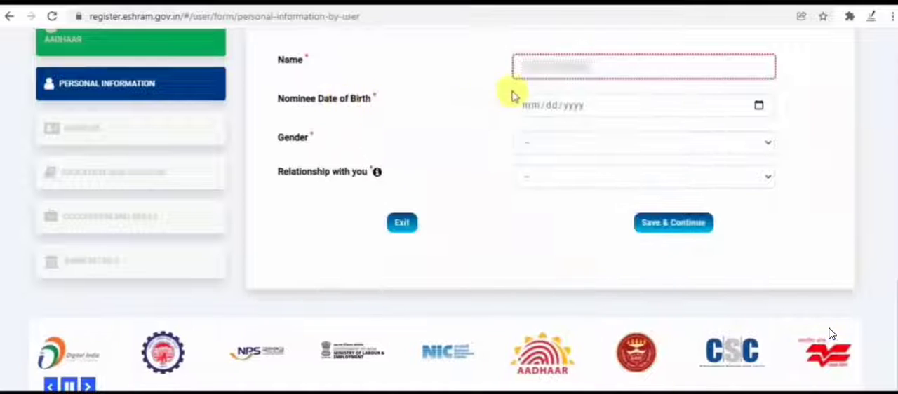
{"action": "left_click", "coordinate": [546, 111]}
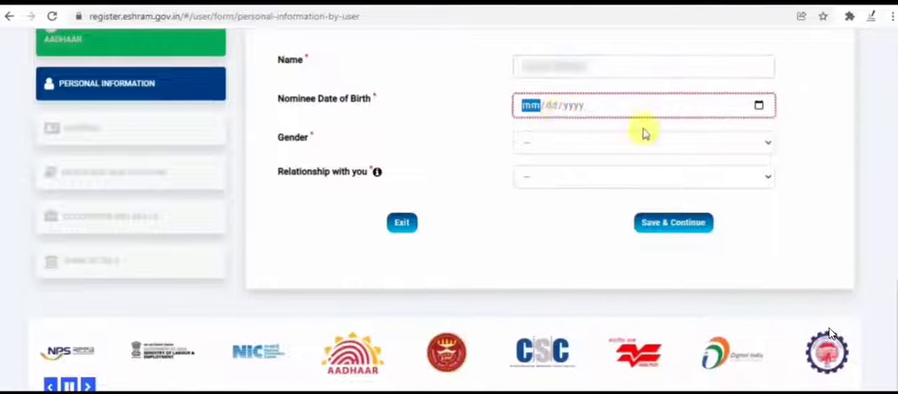
{"action": "left_click", "coordinate": [759, 107]}
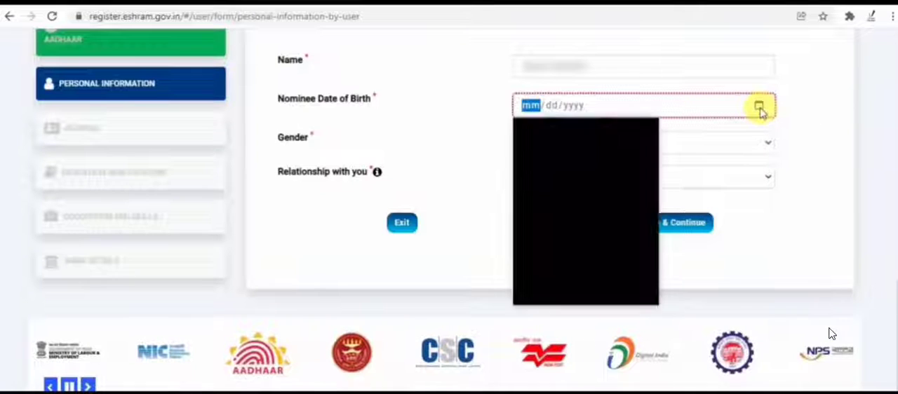
Set the nominee's gender to Male and relationship to Husband, then save the personal information and continue.
{"action": "left_click", "coordinate": [584, 132]}
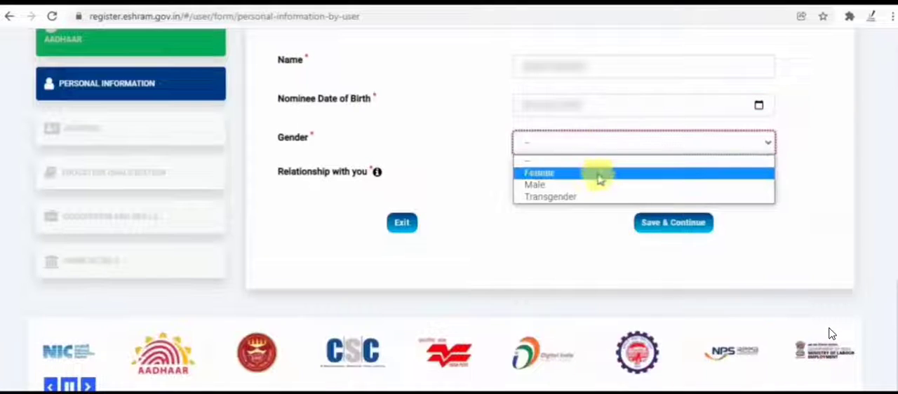
{"action": "left_click", "coordinate": [598, 185]}
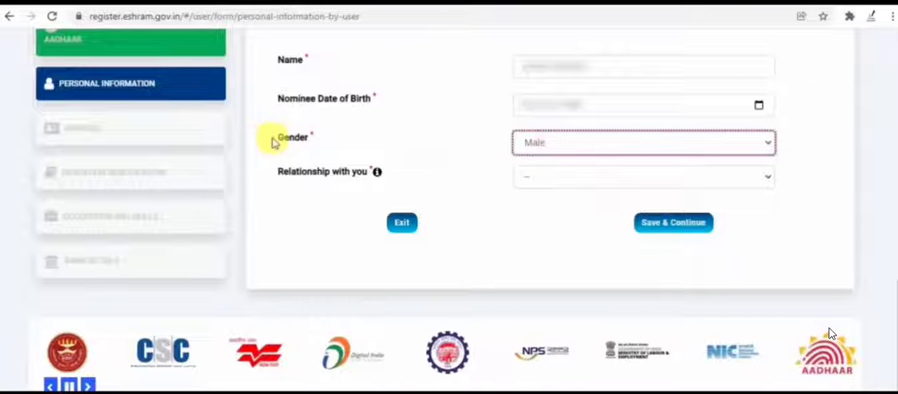
{"action": "left_click_drag", "start_coordinate": [282, 174], "coordinate": [417, 184]}
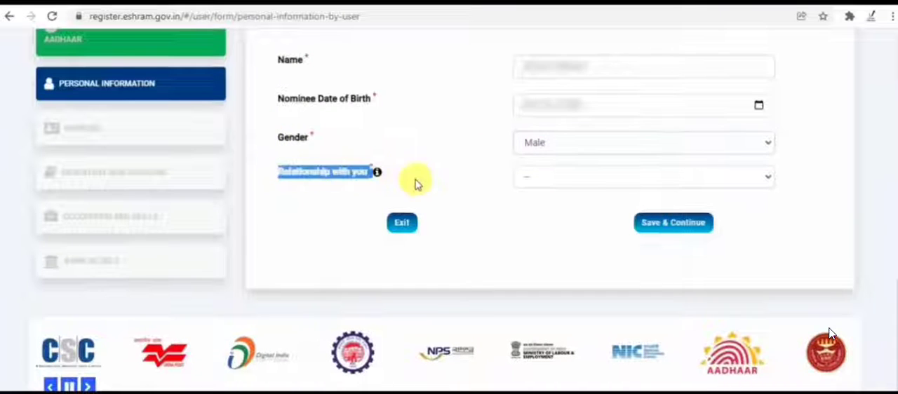
{"action": "left_click", "coordinate": [537, 177]}
{"action": "left_click", "coordinate": [549, 204]}
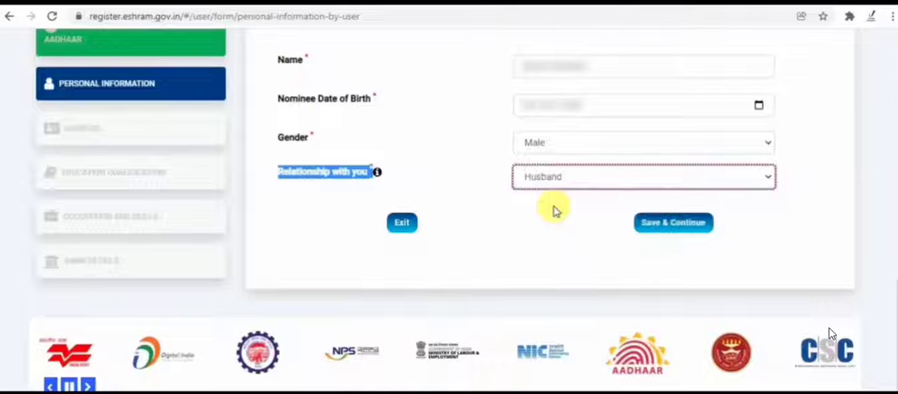
{"action": "left_click", "coordinate": [681, 234]}
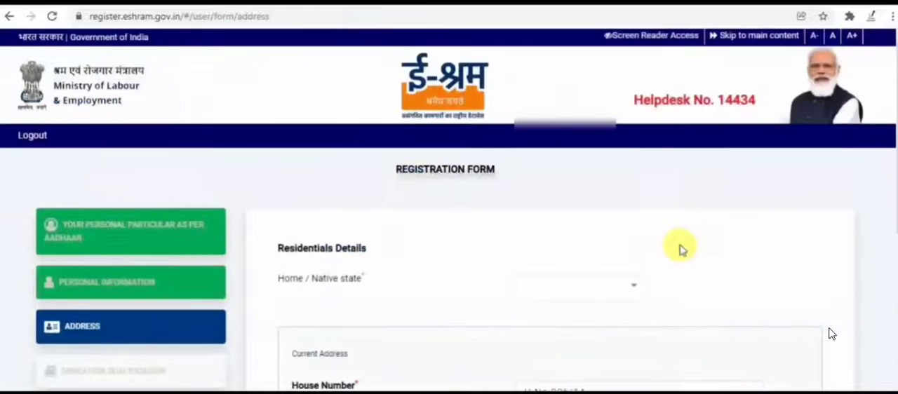
Choose the applicant's home or native state and the state of the current address in the residential details.
{"action": "scroll", "coordinate": [681, 249], "scroll_direction": "down", "scroll_amount": 2}
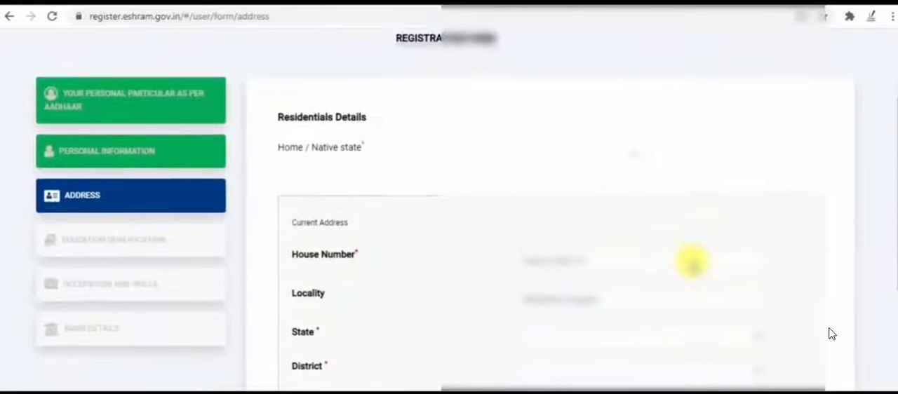
{"action": "scroll", "coordinate": [692, 264], "scroll_direction": "down", "scroll_amount": 2}
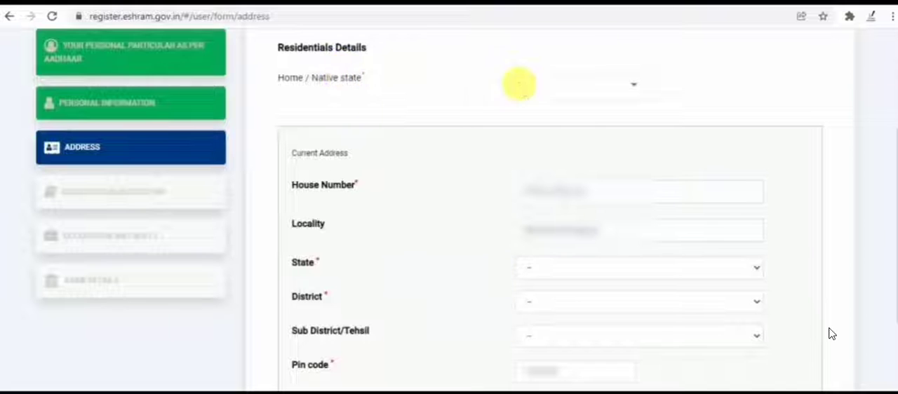
{"action": "left_click", "coordinate": [547, 89]}
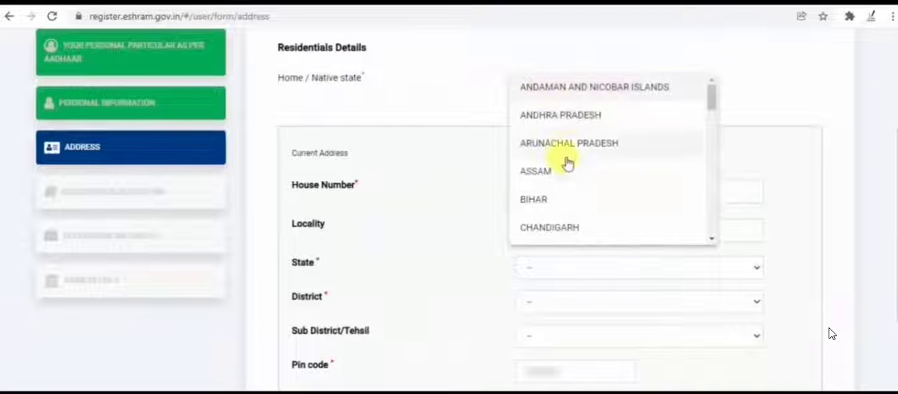
{"action": "scroll", "coordinate": [567, 169], "scroll_direction": "down", "scroll_amount": 5}
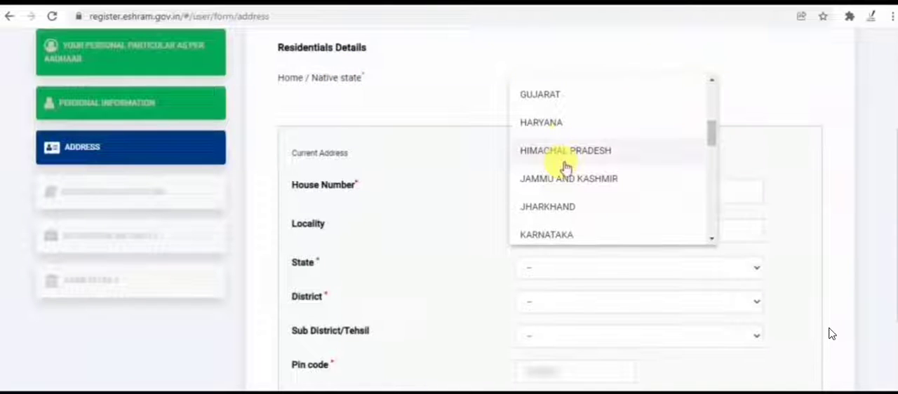
{"action": "scroll", "coordinate": [573, 167], "scroll_direction": "down", "scroll_amount": 2}
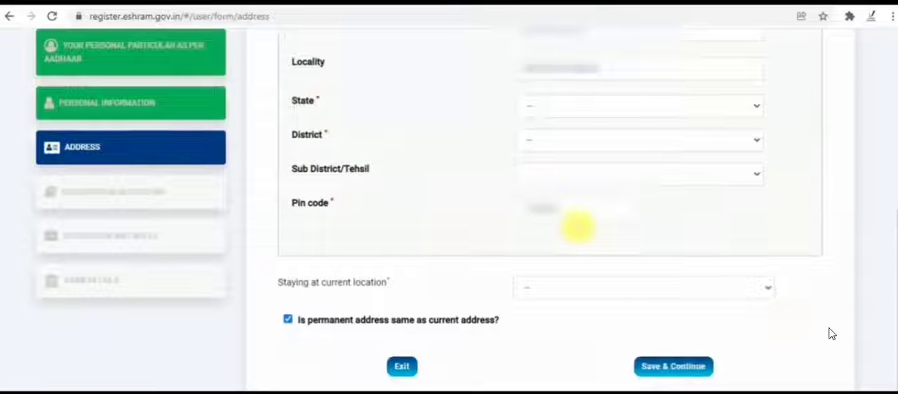
{"action": "left_click", "coordinate": [547, 105]}
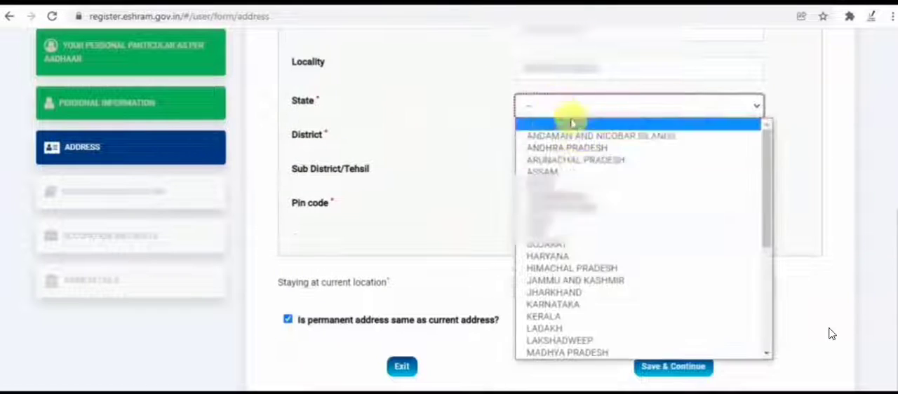
{"action": "left_click", "coordinate": [567, 256]}
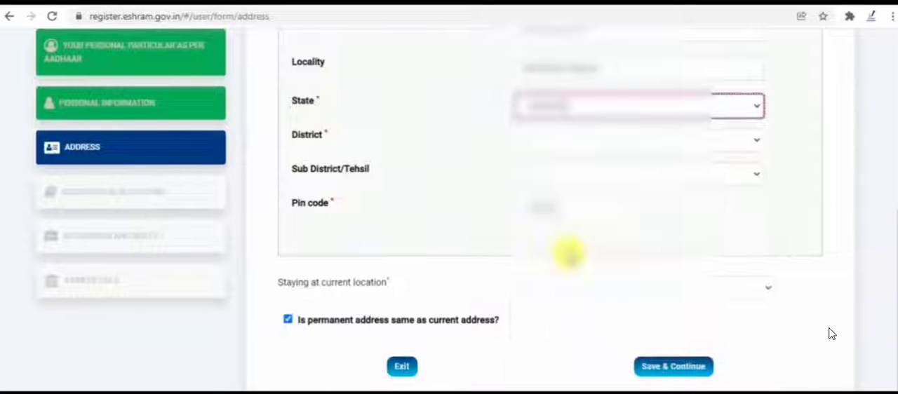
Choose the district and the sub district or tehsil of the current address.
{"action": "left_click", "coordinate": [570, 140]}
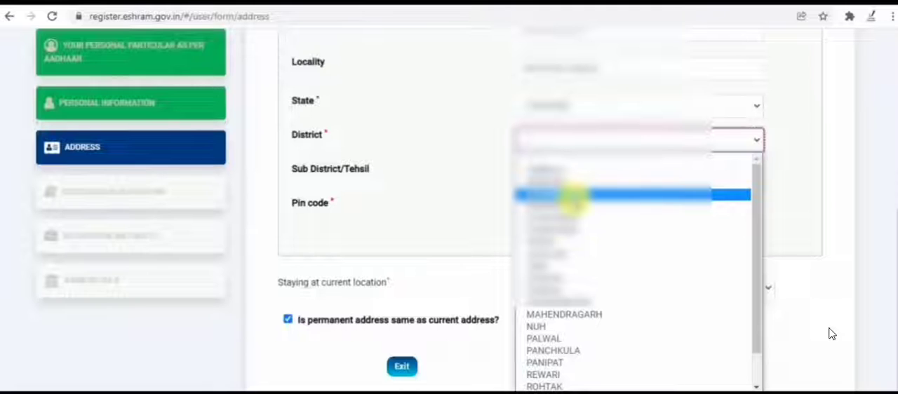
{"action": "scroll", "coordinate": [573, 197], "scroll_direction": "down", "scroll_amount": 1}
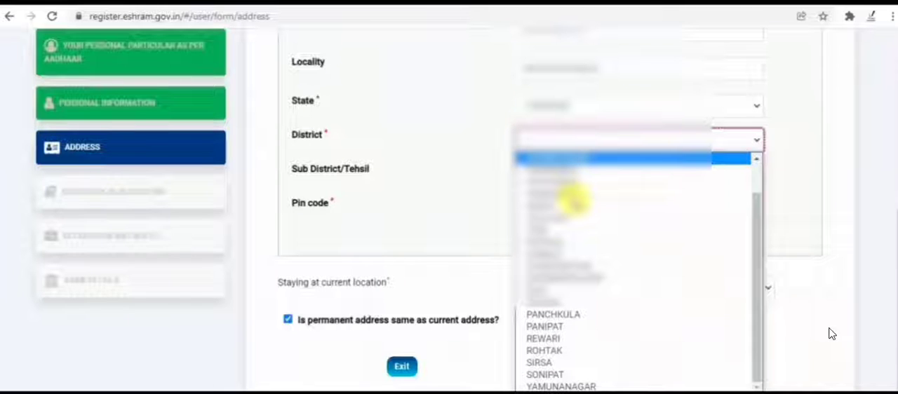
{"action": "left_click", "coordinate": [547, 204]}
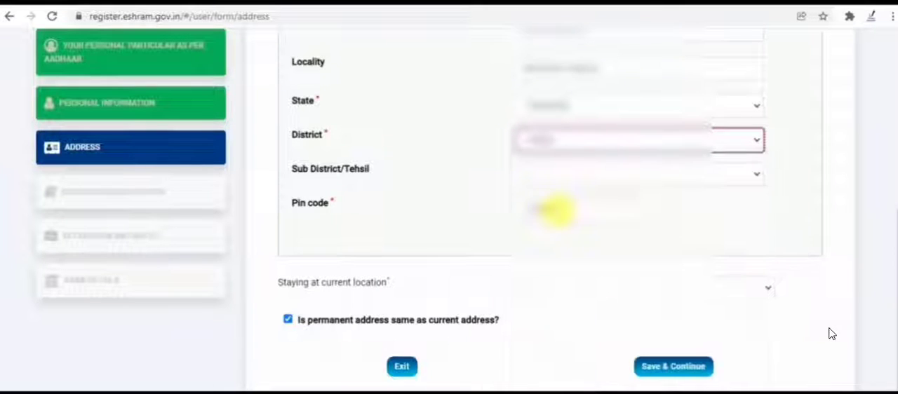
{"action": "left_click", "coordinate": [548, 174]}
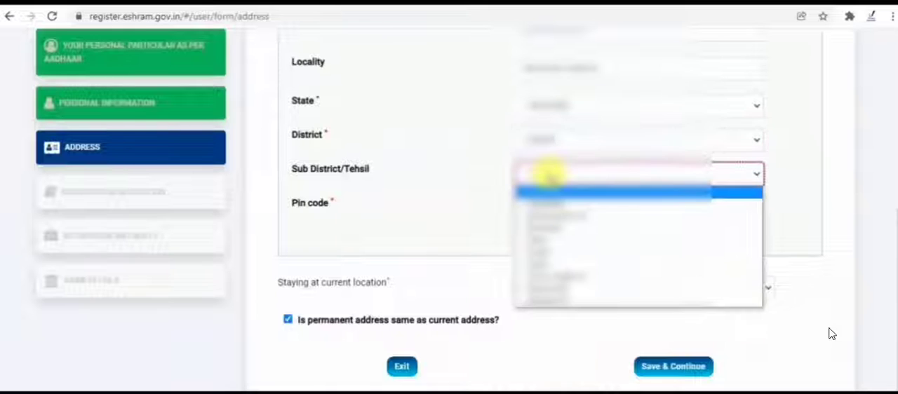
{"action": "left_click", "coordinate": [573, 266]}
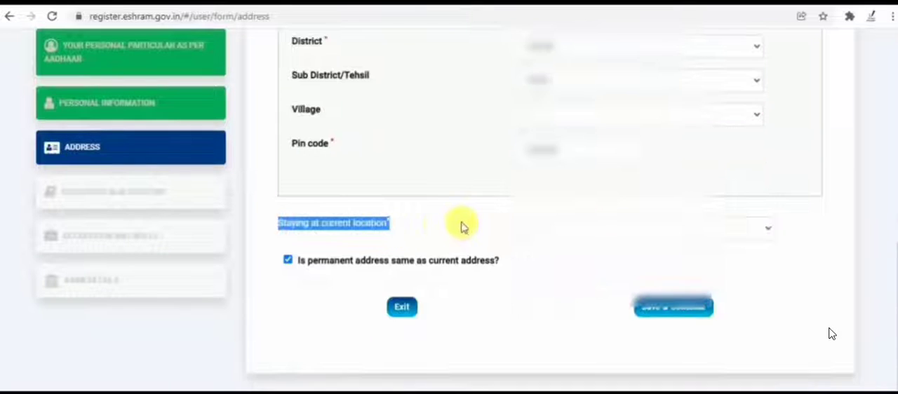
Set the duration of stay at the current location to More than 25 years, then save the address and continue.
{"action": "left_click", "coordinate": [463, 224]}
{"action": "left_click", "coordinate": [628, 228]}
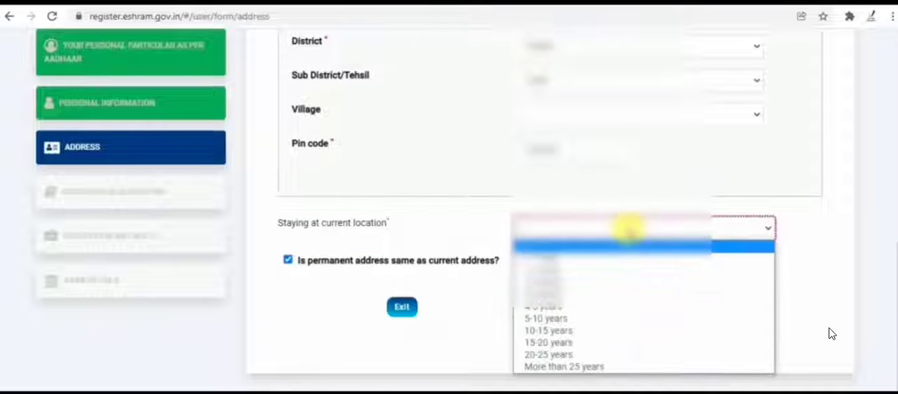
{"action": "left_click", "coordinate": [585, 368]}
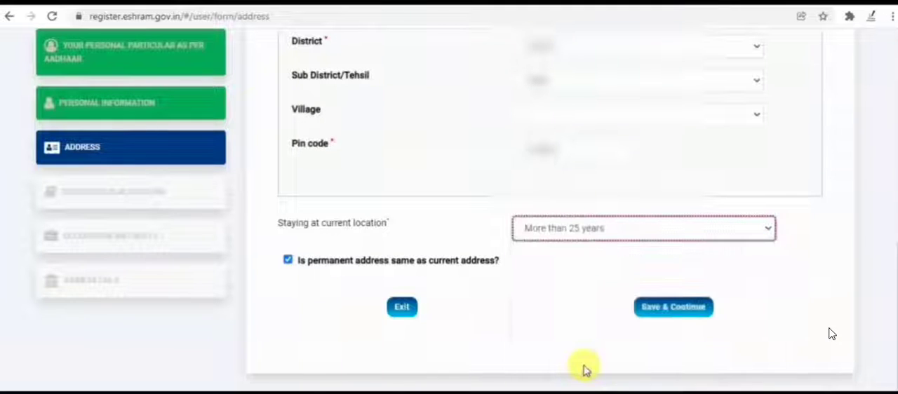
{"action": "left_click", "coordinate": [676, 307]}
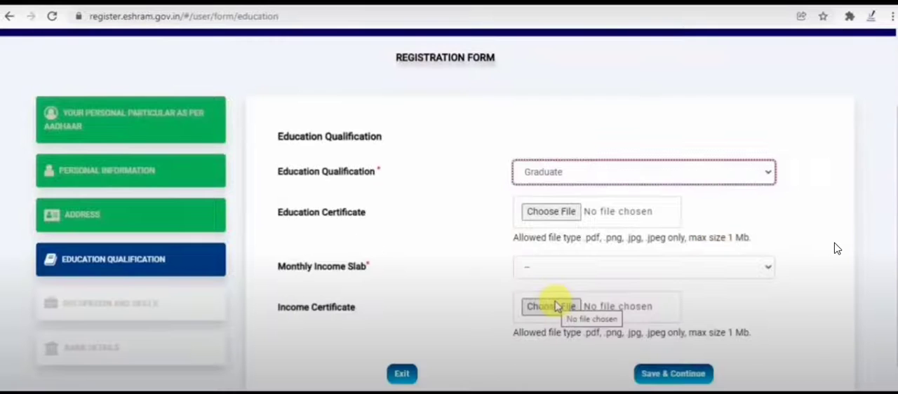
Set the monthly income slab to 10000 & Below, then save the education qualification section and continue.
{"action": "left_click", "coordinate": [559, 280]}
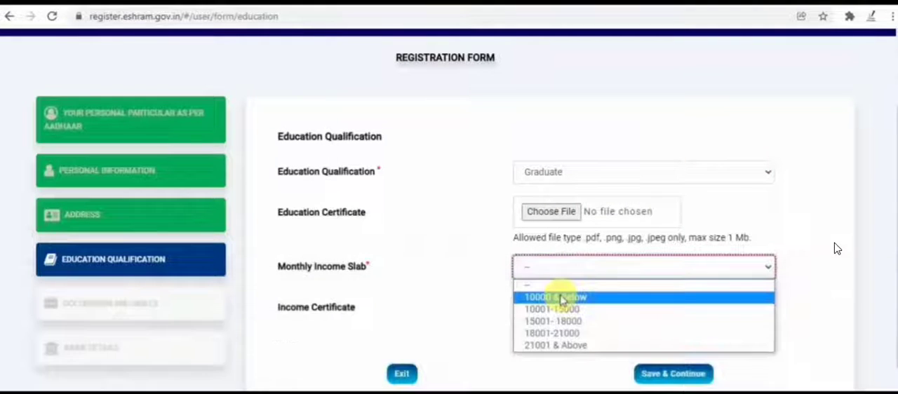
{"action": "left_click", "coordinate": [554, 297]}
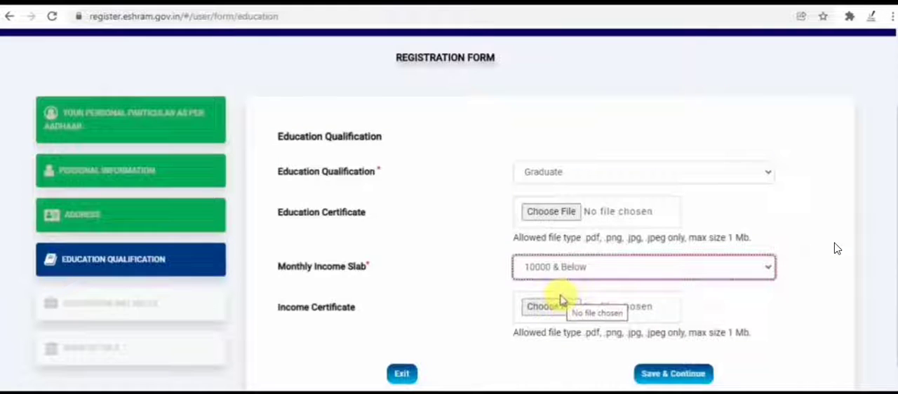
{"action": "left_click", "coordinate": [675, 375]}
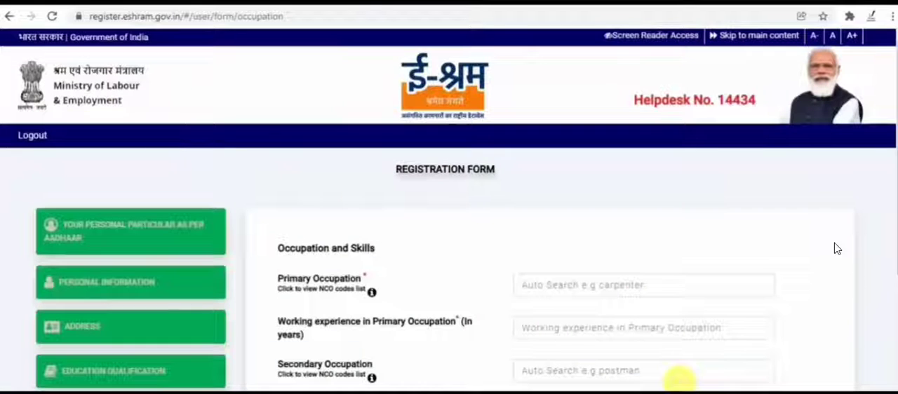
Look over the fields of the Occupation and Skills section.
{"action": "scroll", "coordinate": [680, 379], "scroll_direction": "down", "scroll_amount": 3}
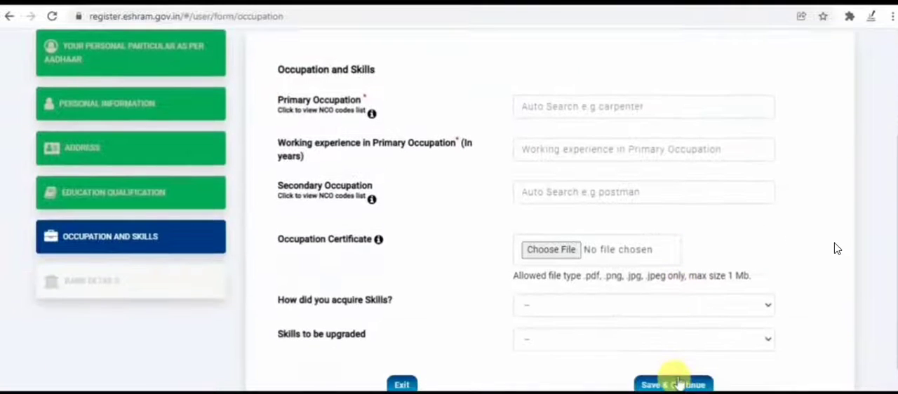
{"action": "scroll", "coordinate": [676, 383], "scroll_direction": "up", "scroll_amount": 1}
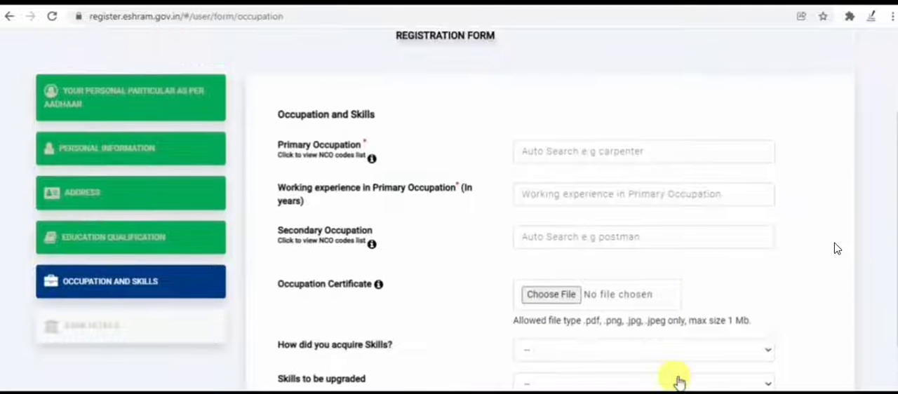
{"action": "scroll", "coordinate": [673, 379], "scroll_direction": "down", "scroll_amount": 1}
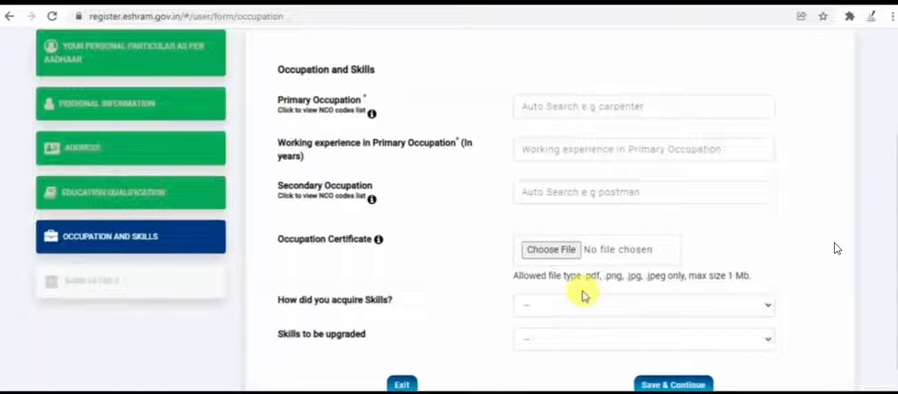
{"action": "scroll", "coordinate": [582, 296], "scroll_direction": "down", "scroll_amount": 1}
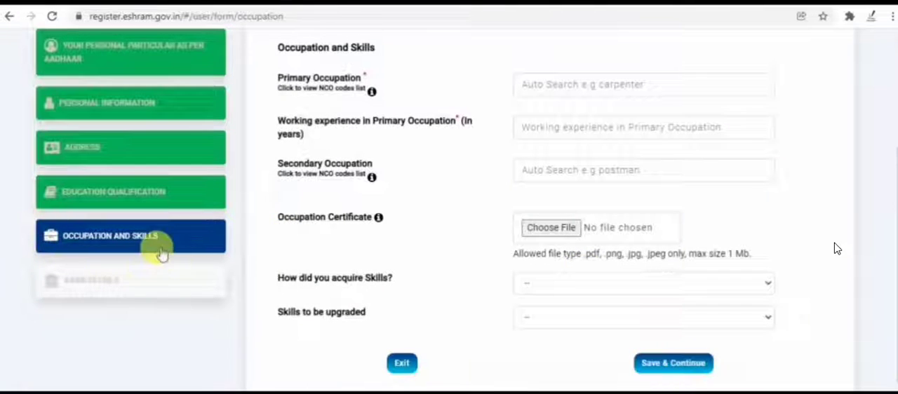
{"action": "left_click_drag", "start_coordinate": [280, 48], "coordinate": [411, 57]}
{"action": "left_click", "coordinate": [412, 57]}
Open the NCO codes list for the primary occupation and examine its occupations, family codes and sectors, enlarging the document for reading.
{"action": "mouse_move", "coordinate": [376, 112]}
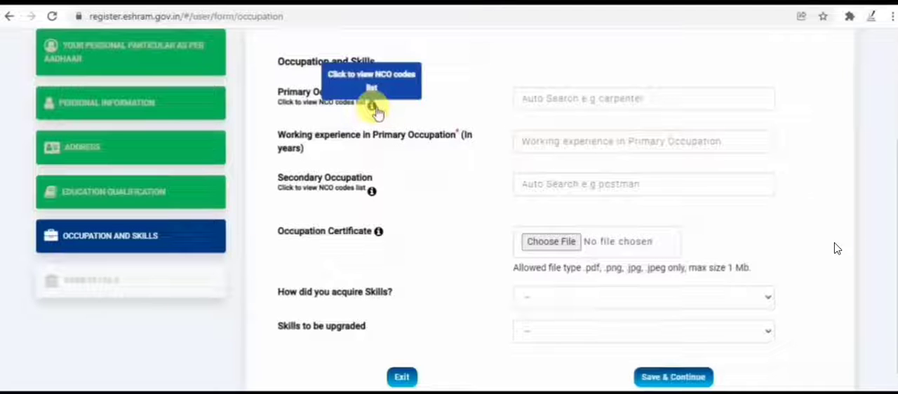
{"action": "left_click", "coordinate": [373, 106]}
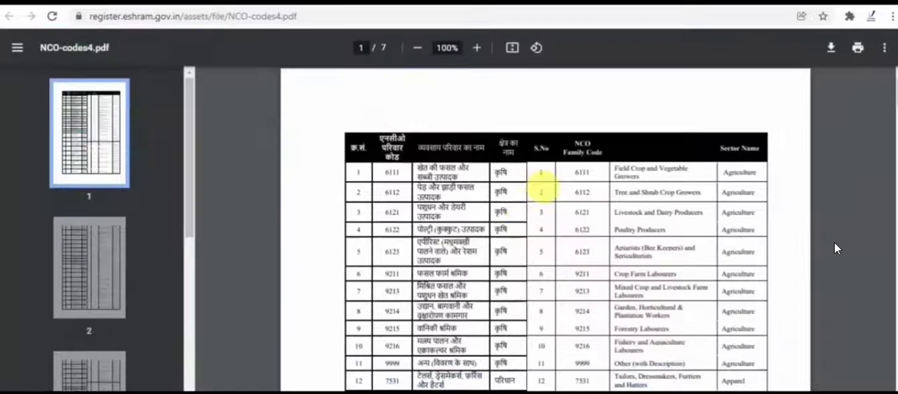
{"action": "scroll", "coordinate": [562, 198], "scroll_direction": "up", "scroll_amount": 3}
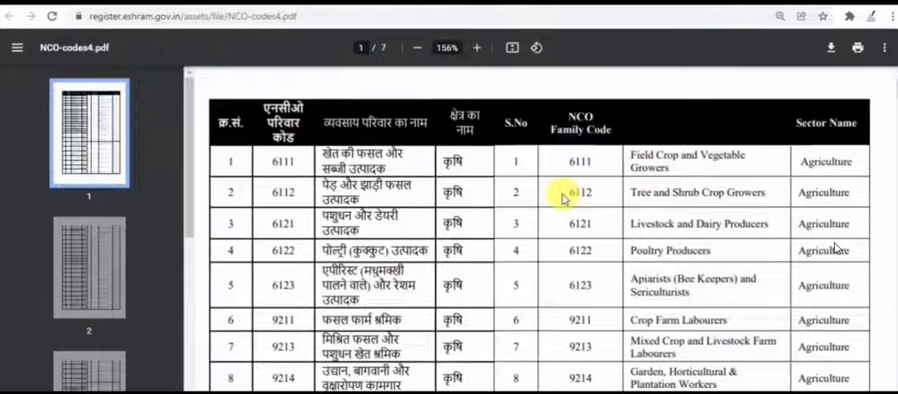
{"action": "scroll", "coordinate": [562, 198], "scroll_direction": "down", "scroll_amount": 1}
{"action": "scroll", "coordinate": [562, 198], "scroll_direction": "down", "scroll_amount": 3}
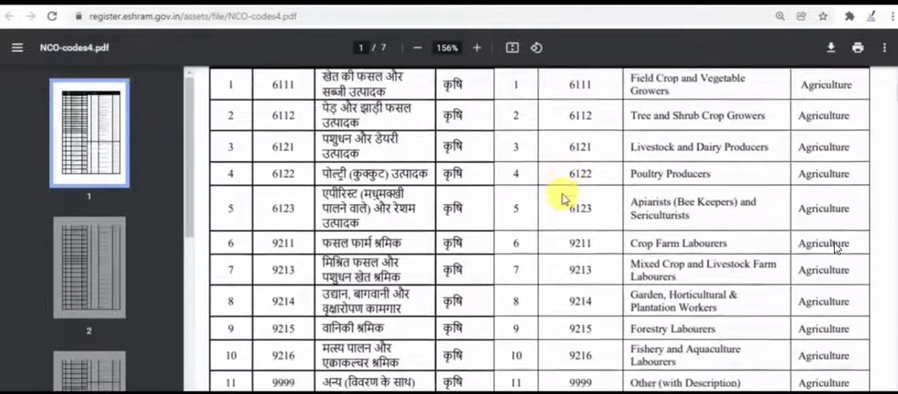
{"action": "scroll", "coordinate": [562, 198], "scroll_direction": "down", "scroll_amount": 3}
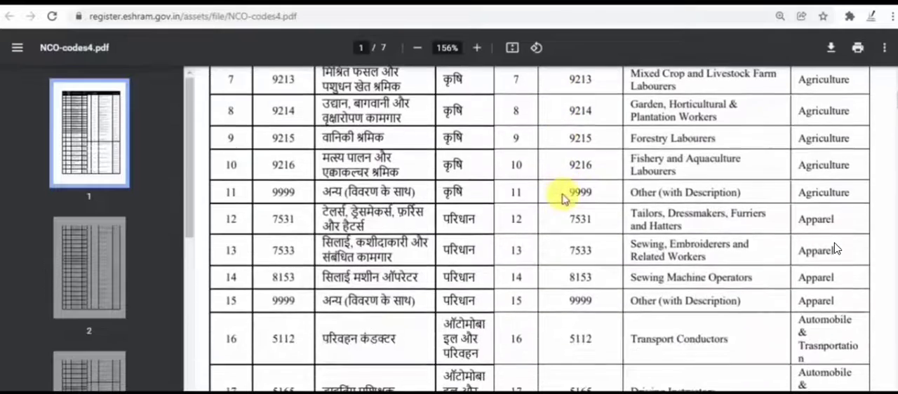
{"action": "scroll", "coordinate": [562, 198], "scroll_direction": "down", "scroll_amount": 3}
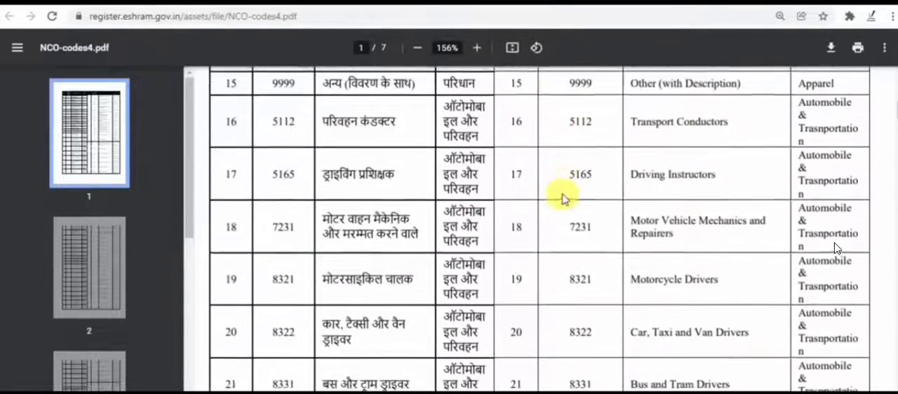
{"action": "scroll", "coordinate": [562, 199], "scroll_direction": "down", "scroll_amount": 2}
{"action": "scroll", "coordinate": [562, 199], "scroll_direction": "down", "scroll_amount": 5}
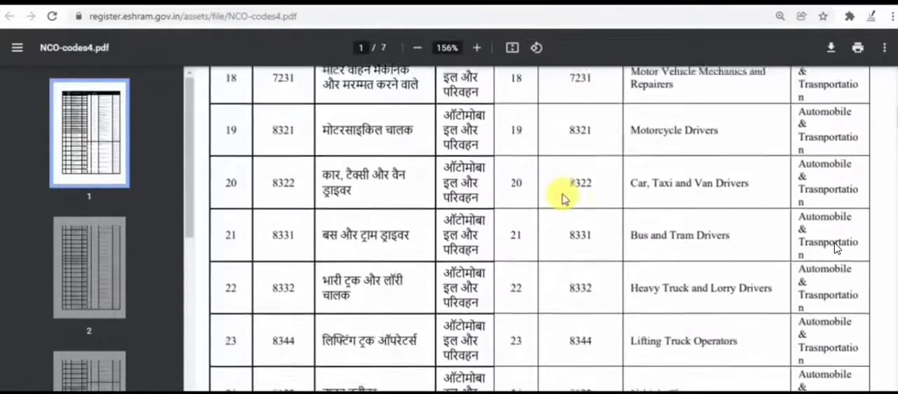
{"action": "scroll", "coordinate": [568, 198], "scroll_direction": "down", "scroll_amount": 3}
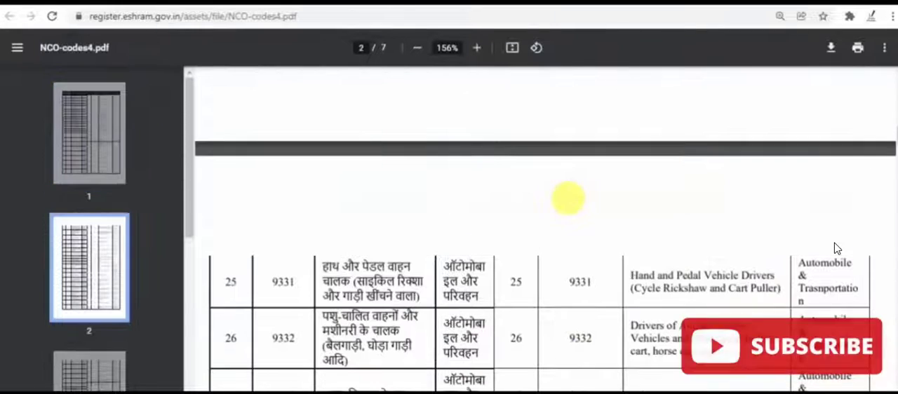
{"action": "scroll", "coordinate": [564, 192], "scroll_direction": "down", "scroll_amount": 1}
{"action": "scroll", "coordinate": [562, 191], "scroll_direction": "down", "scroll_amount": 3}
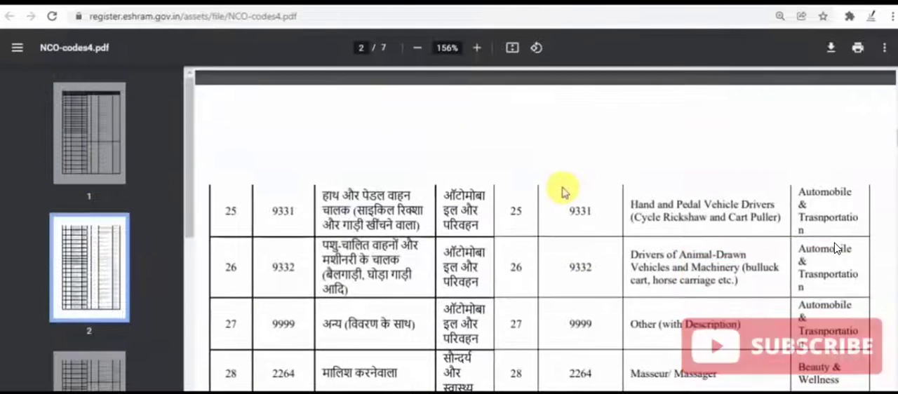
{"action": "scroll", "coordinate": [562, 185], "scroll_direction": "down", "scroll_amount": 3}
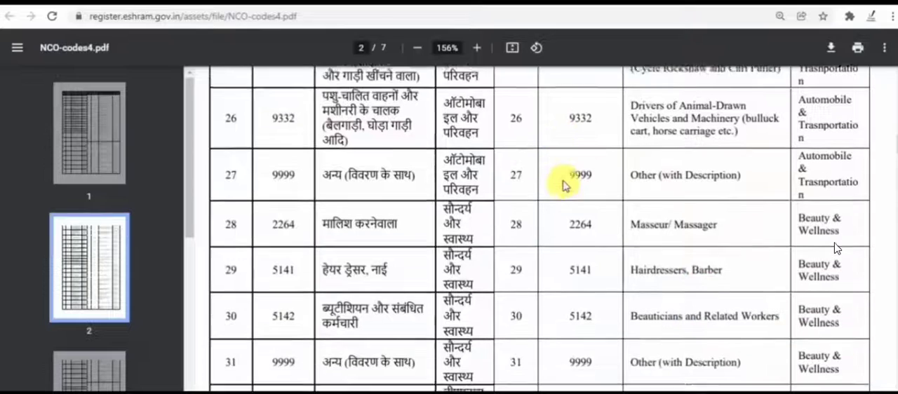
{"action": "scroll", "coordinate": [560, 159], "scroll_direction": "down", "scroll_amount": 2}
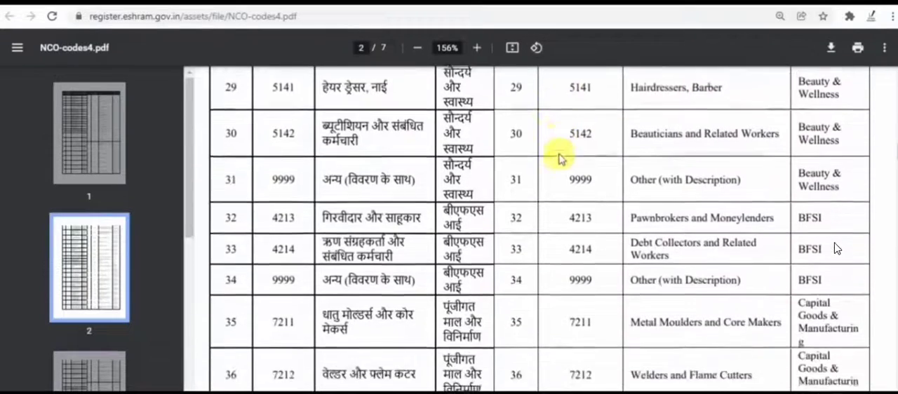
{"action": "scroll", "coordinate": [598, 269], "scroll_direction": "down", "scroll_amount": 2}
{"action": "scroll", "coordinate": [606, 269], "scroll_direction": "down", "scroll_amount": 2}
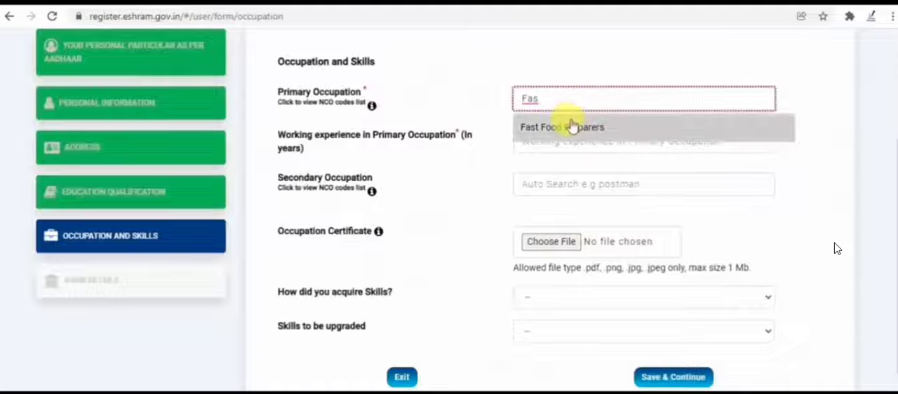
Set the primary occupation to Fast Food Preparers with 2 years of working experience, then save and continue.
{"action": "left_click", "coordinate": [572, 126]}
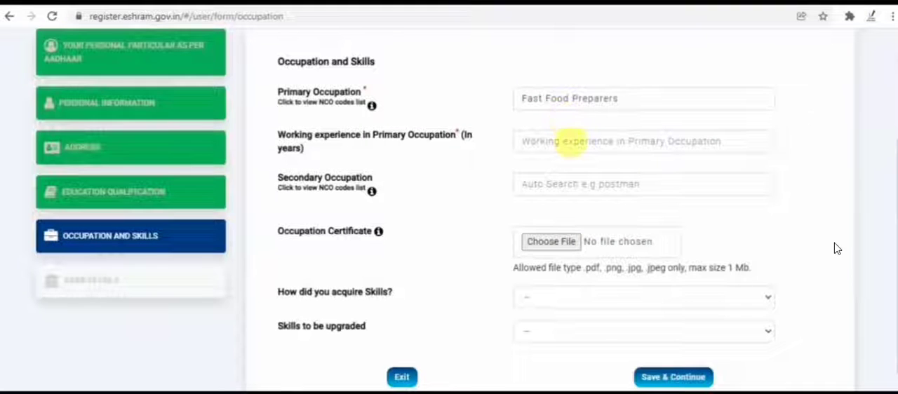
{"action": "left_click", "coordinate": [571, 148]}
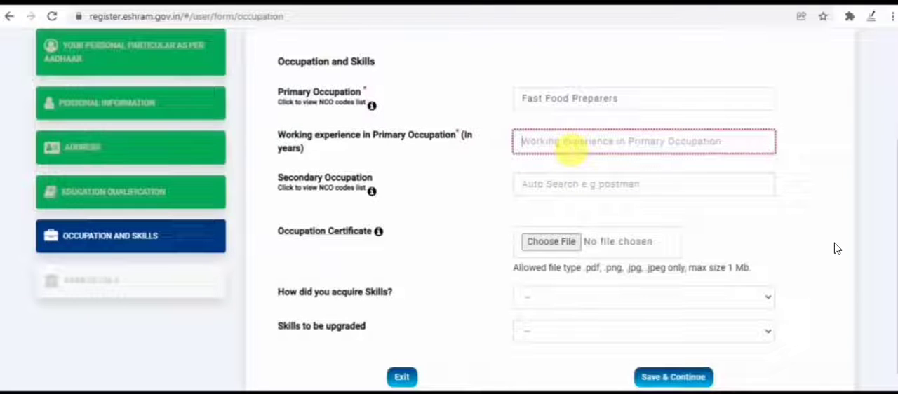
{"action": "type", "text": "2"}
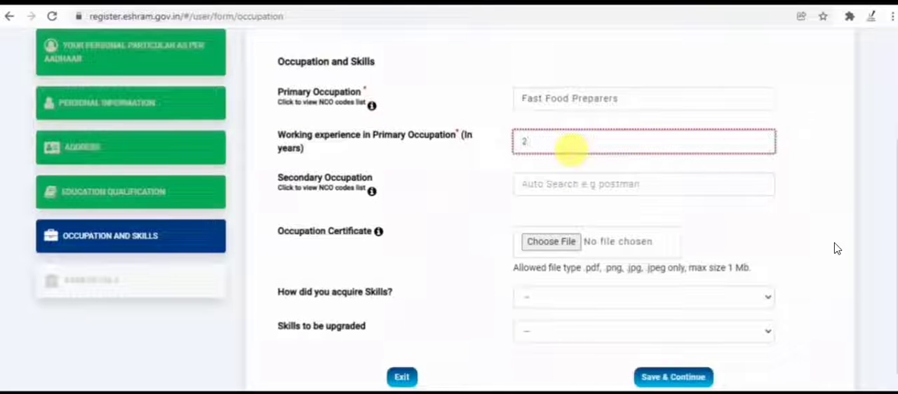
{"action": "left_click", "coordinate": [481, 230]}
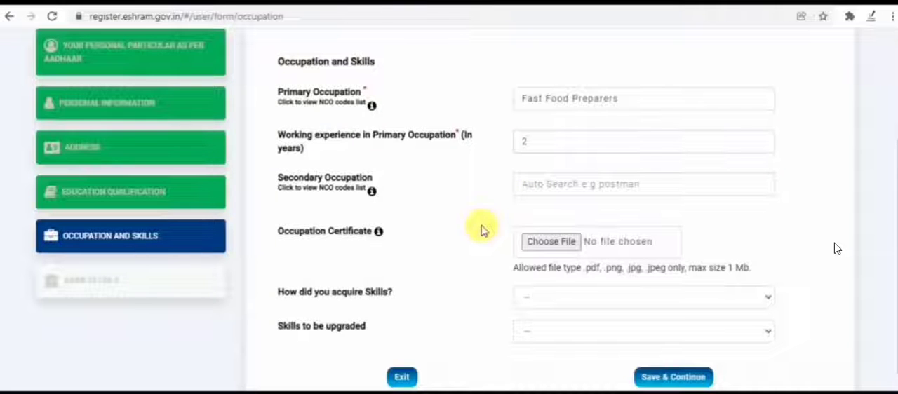
{"action": "left_click", "coordinate": [679, 379]}
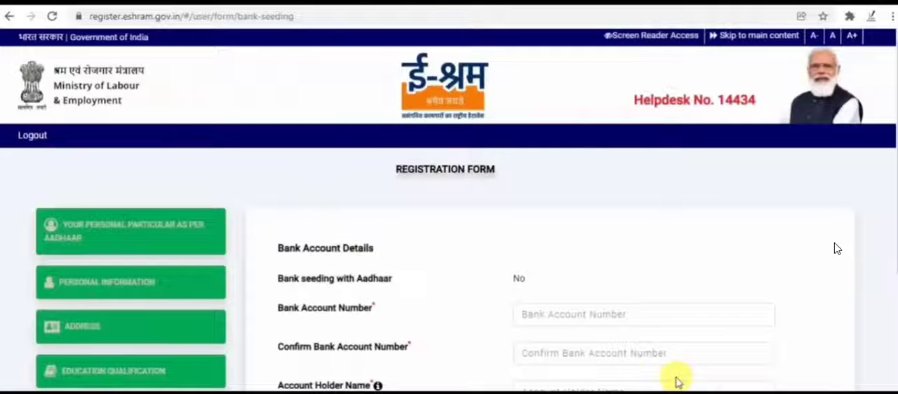
Enter and confirm the bank account number in the bank account details.
{"action": "scroll", "coordinate": [677, 379], "scroll_direction": "down", "scroll_amount": 3}
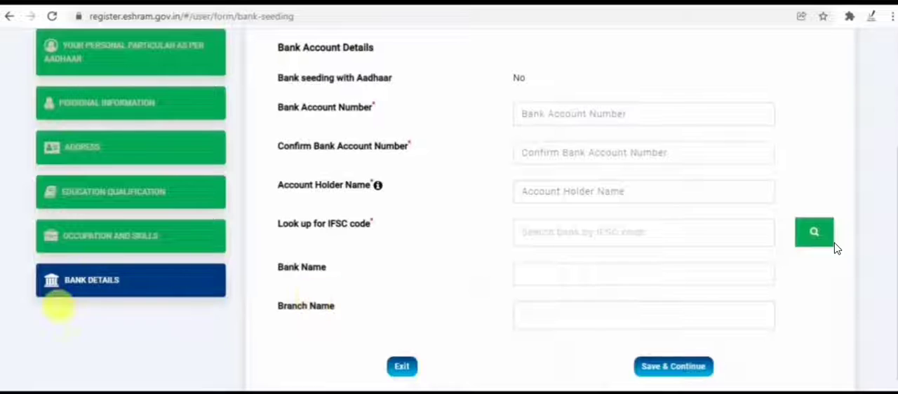
{"action": "left_click", "coordinate": [580, 117]}
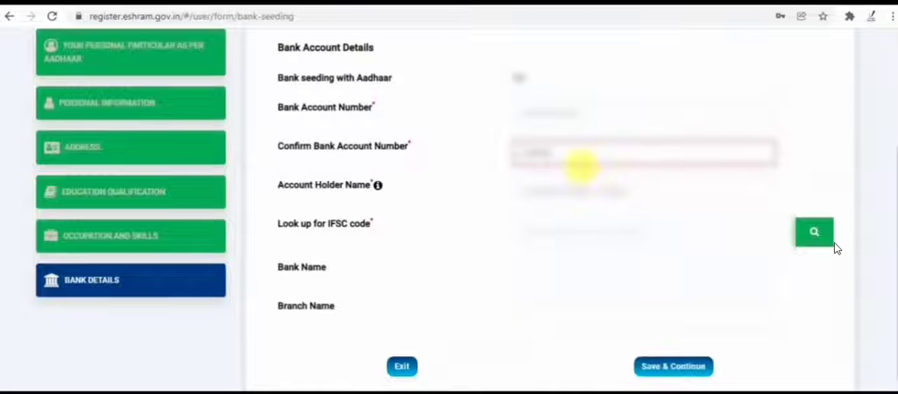
{"action": "type", "text": "00000"}
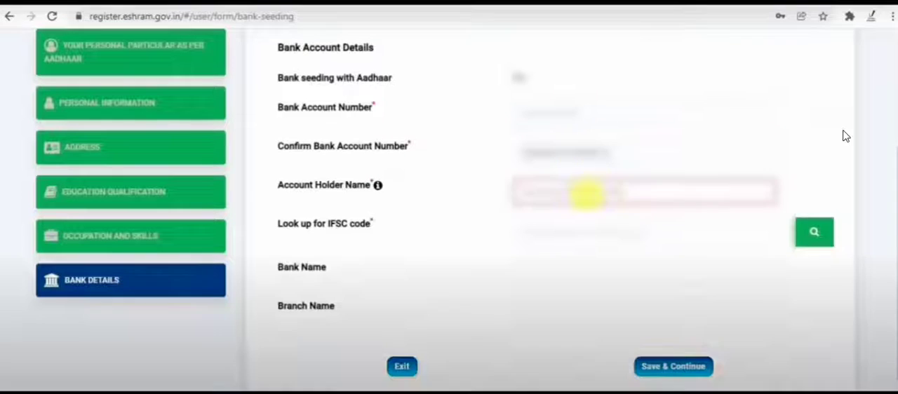
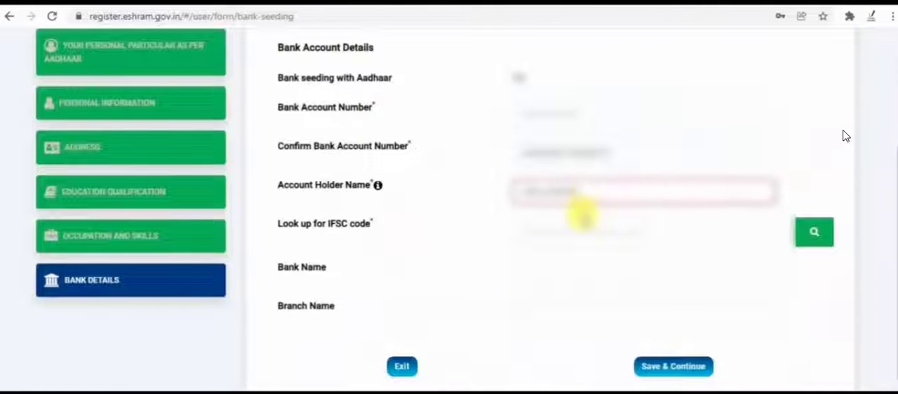
Complete the bank account details with the account holder's name and the bank's IFSC code, and save the section.
{"action": "left_click", "coordinate": [588, 241]}
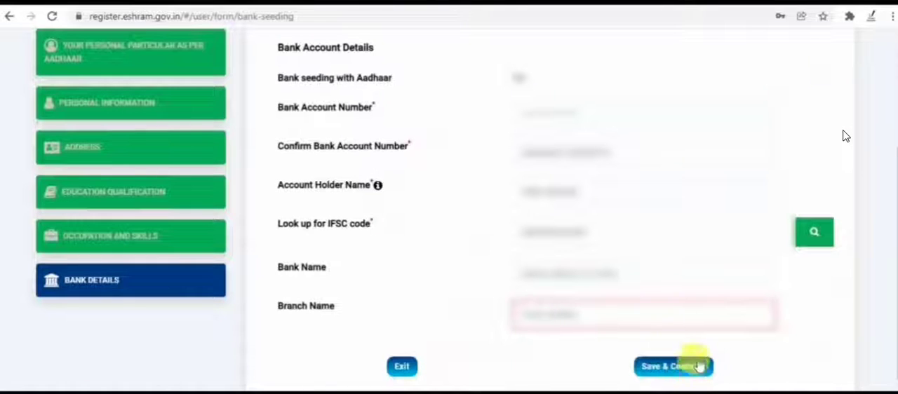
{"action": "left_click", "coordinate": [673, 372]}
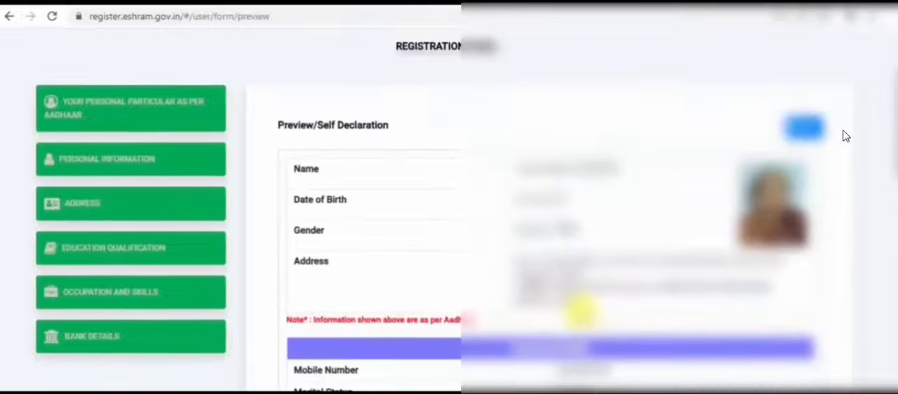
Review the registration preview, accept the self-declaration undertaking and submit the form to generate the UAN card.
{"action": "scroll", "coordinate": [581, 312], "scroll_direction": "down", "scroll_amount": 1}
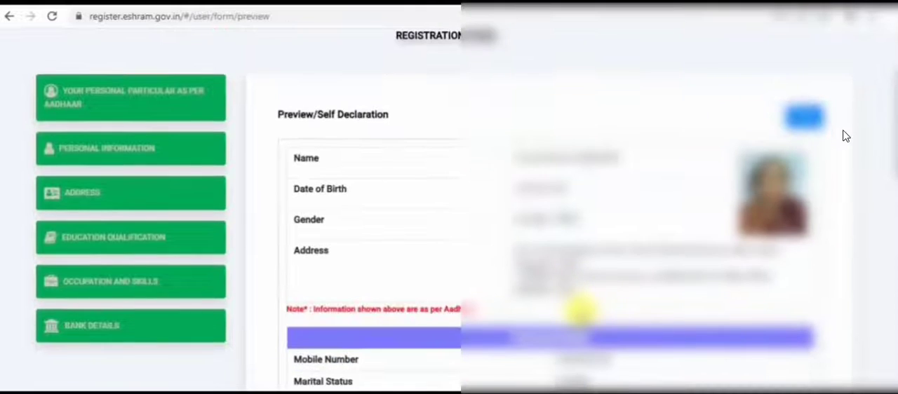
{"action": "scroll", "coordinate": [580, 313], "scroll_direction": "up", "scroll_amount": 2}
{"action": "scroll", "coordinate": [579, 313], "scroll_direction": "down", "scroll_amount": 1}
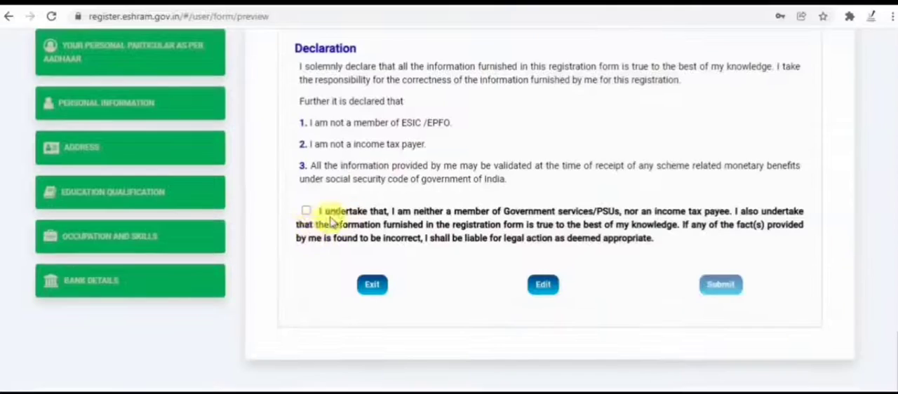
{"action": "left_click", "coordinate": [306, 210]}
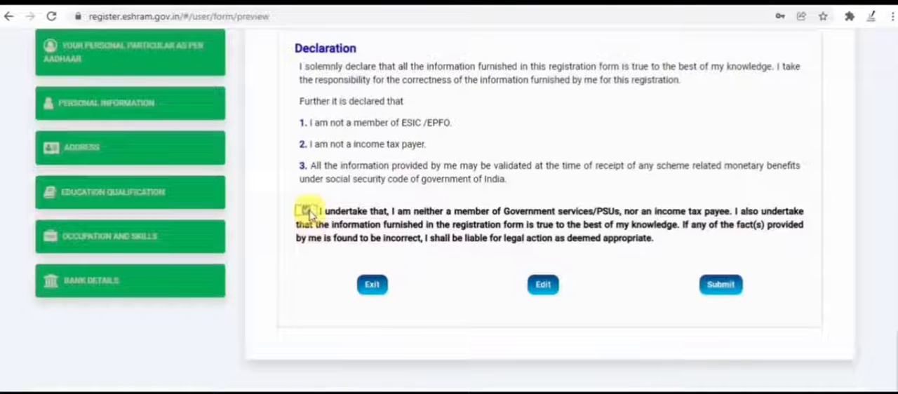
{"action": "left_click", "coordinate": [727, 291]}
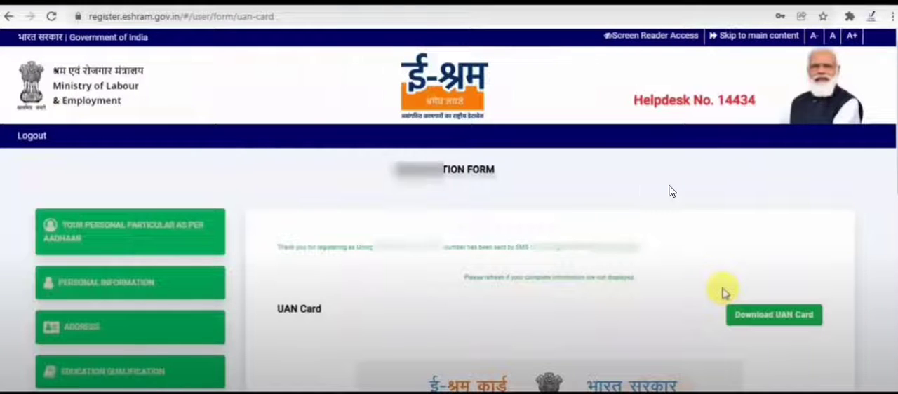
{"action": "scroll", "coordinate": [725, 293], "scroll_direction": "down", "scroll_amount": 4}
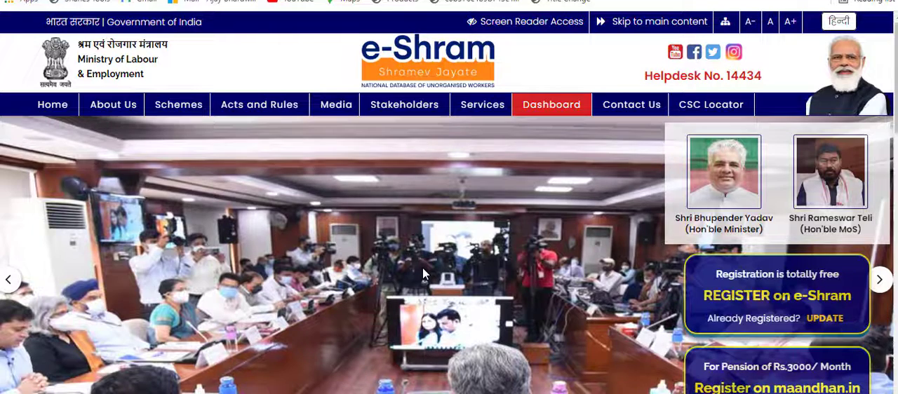
{"action": "scroll", "coordinate": [501, 284], "scroll_direction": "down", "scroll_amount": 2}
{"action": "scroll", "coordinate": [501, 289], "scroll_direction": "down", "scroll_amount": 10}
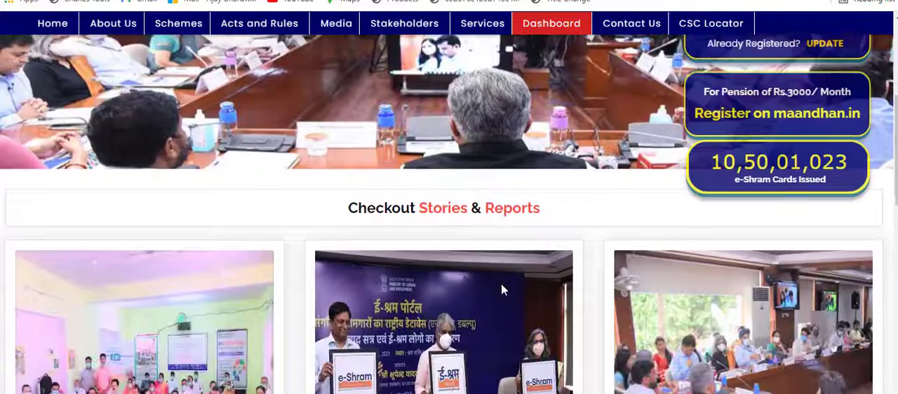
{"action": "scroll", "coordinate": [501, 284], "scroll_direction": "up", "scroll_amount": 12}
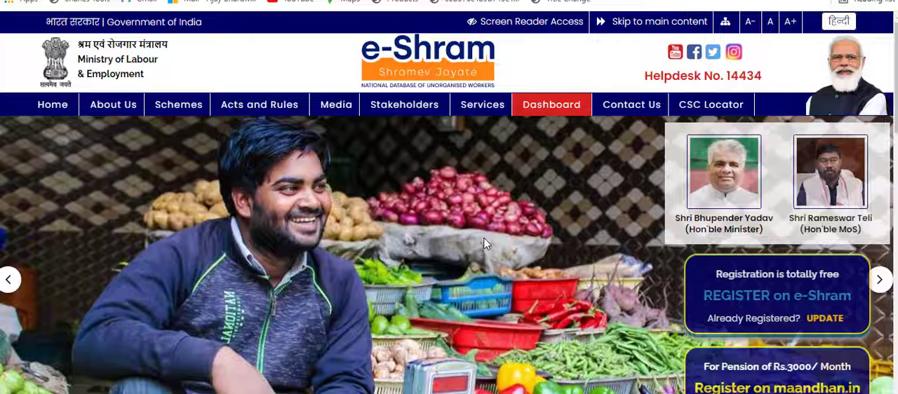
{"action": "scroll", "coordinate": [543, 322], "scroll_direction": "down", "scroll_amount": 2}
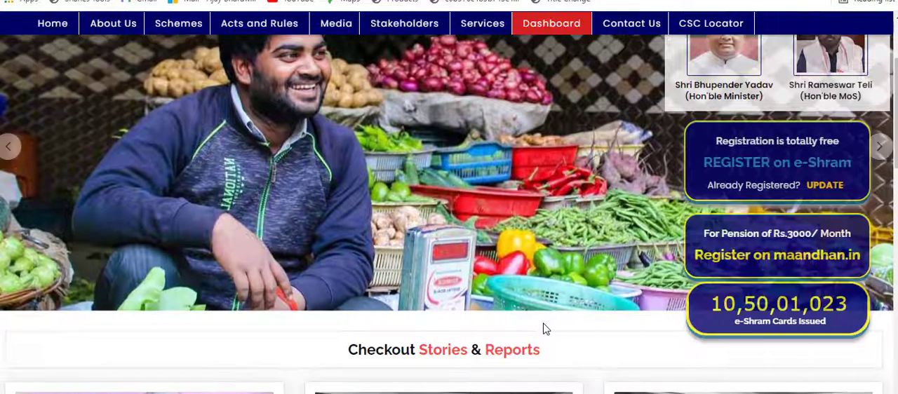
{"action": "scroll", "coordinate": [529, 243], "scroll_direction": "up", "scroll_amount": 2}
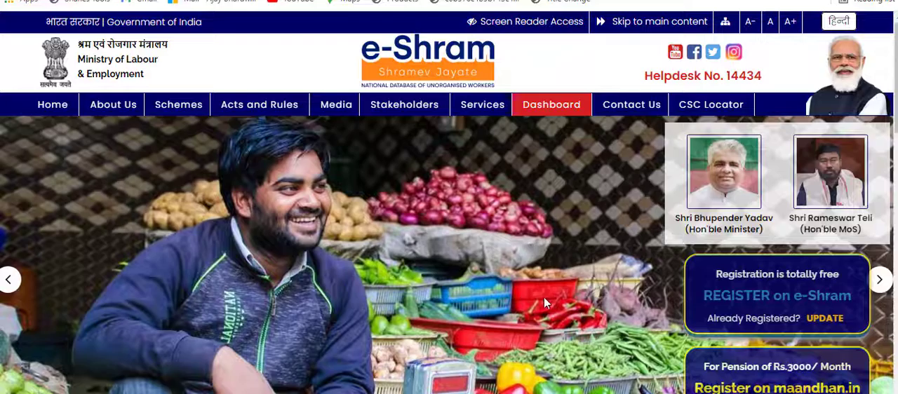
{"action": "scroll", "coordinate": [541, 301], "scroll_direction": "down", "scroll_amount": 2}
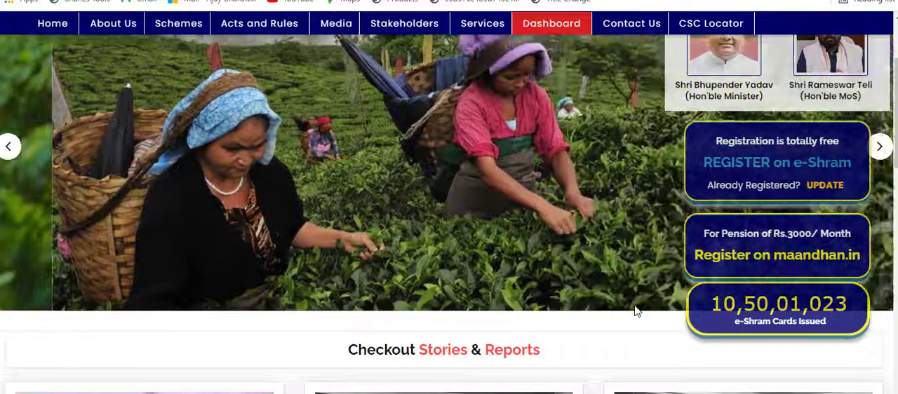
{"action": "scroll", "coordinate": [619, 307], "scroll_direction": "up", "scroll_amount": 2}
{"action": "scroll", "coordinate": [620, 309], "scroll_direction": "down", "scroll_amount": 3}
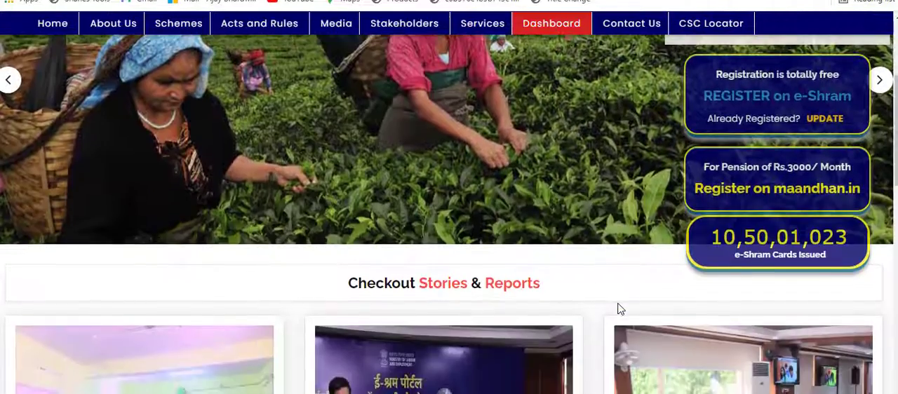
{"action": "scroll", "coordinate": [619, 308], "scroll_direction": "down", "scroll_amount": 3}
{"action": "scroll", "coordinate": [618, 309], "scroll_direction": "up", "scroll_amount": 3}
{"action": "scroll", "coordinate": [618, 309], "scroll_direction": "up", "scroll_amount": 3}
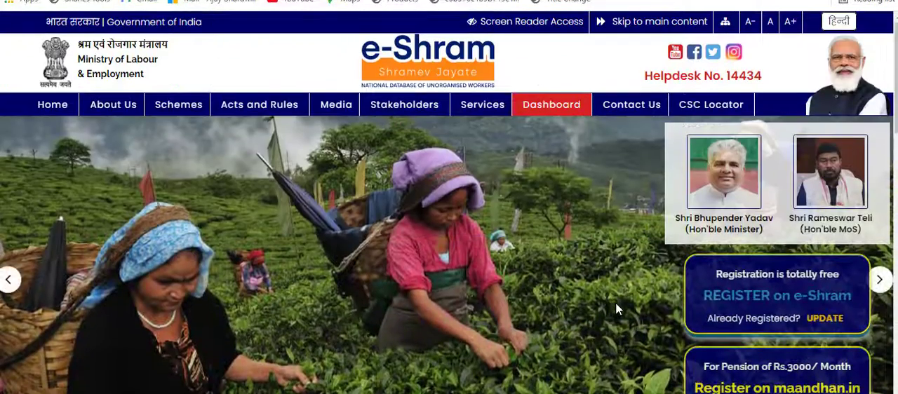
{"action": "scroll", "coordinate": [570, 313], "scroll_direction": "down", "scroll_amount": 2}
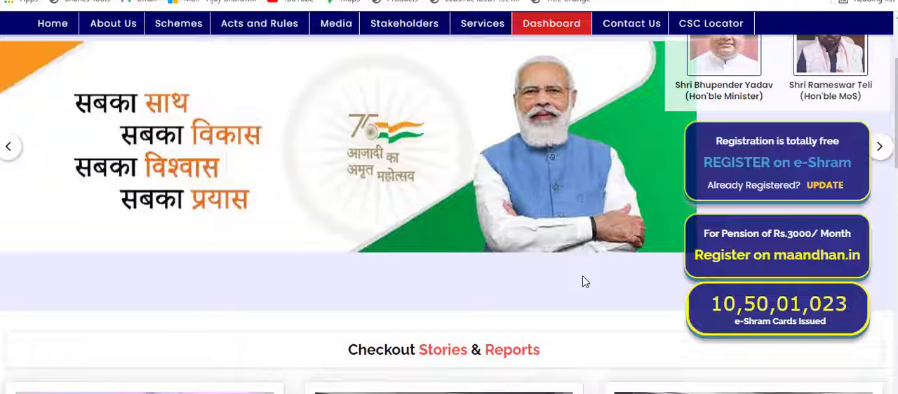
{"action": "scroll", "coordinate": [584, 282], "scroll_direction": "down", "scroll_amount": 4}
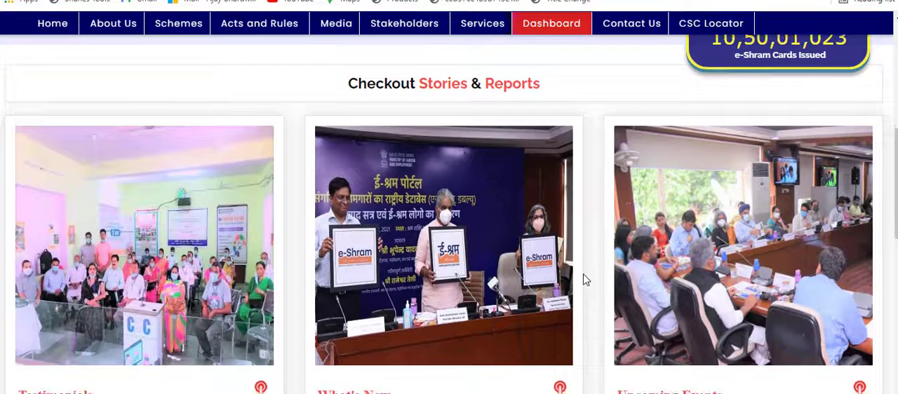
{"action": "scroll", "coordinate": [583, 280], "scroll_direction": "down", "scroll_amount": 4}
{"action": "scroll", "coordinate": [584, 280], "scroll_direction": "up", "scroll_amount": 8}
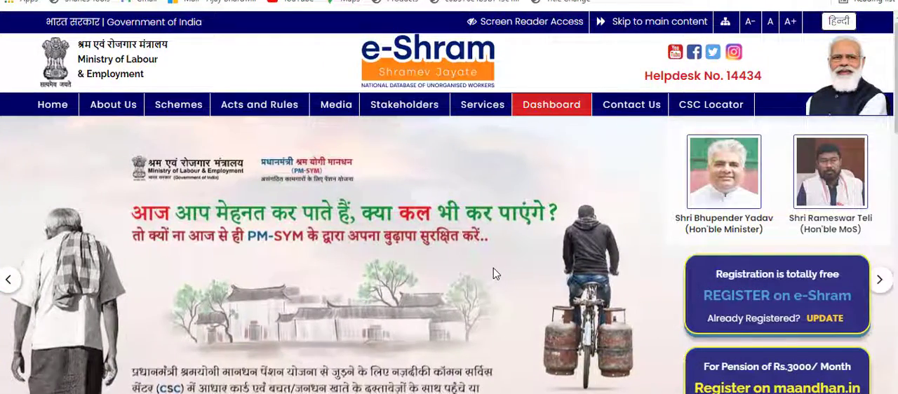
{"action": "scroll", "coordinate": [494, 273], "scroll_direction": "down", "scroll_amount": 12}
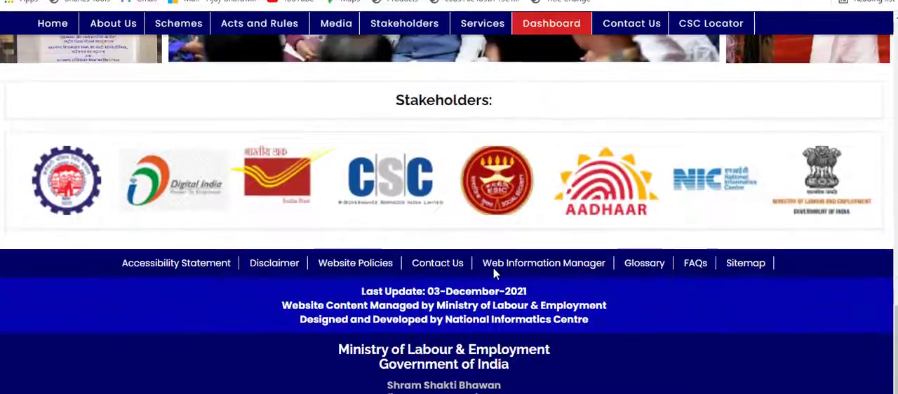
{"action": "scroll", "coordinate": [494, 269], "scroll_direction": "up", "scroll_amount": 12}
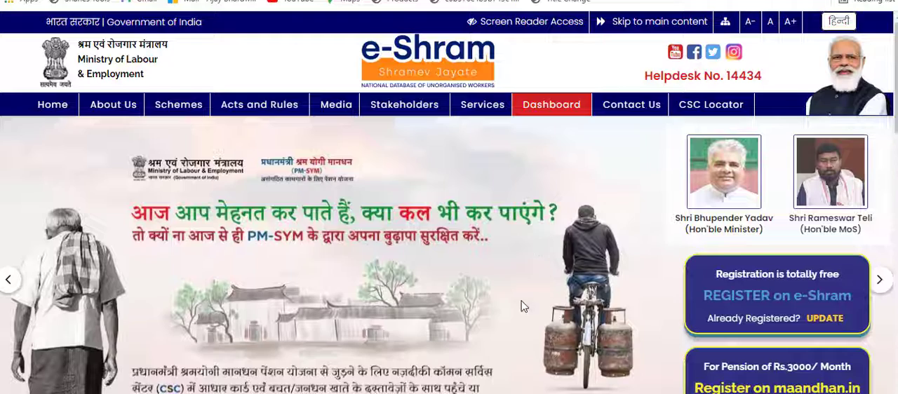
{"action": "scroll", "coordinate": [530, 293], "scroll_direction": "down", "scroll_amount": 5}
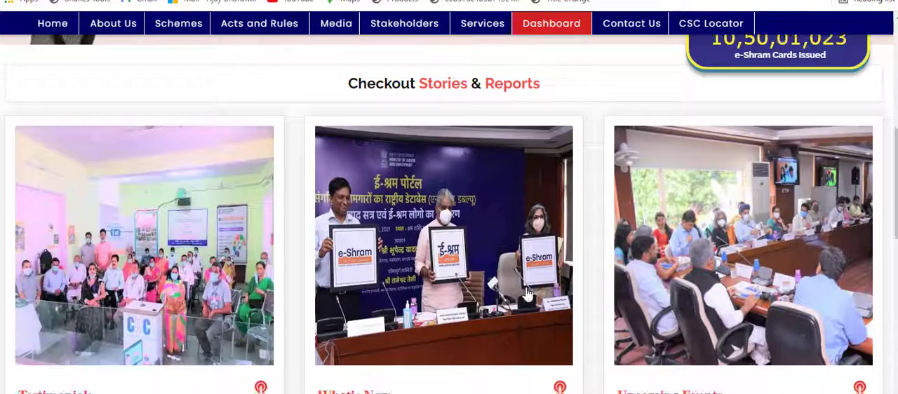
{"action": "scroll", "coordinate": [526, 287], "scroll_direction": "up", "scroll_amount": 5}
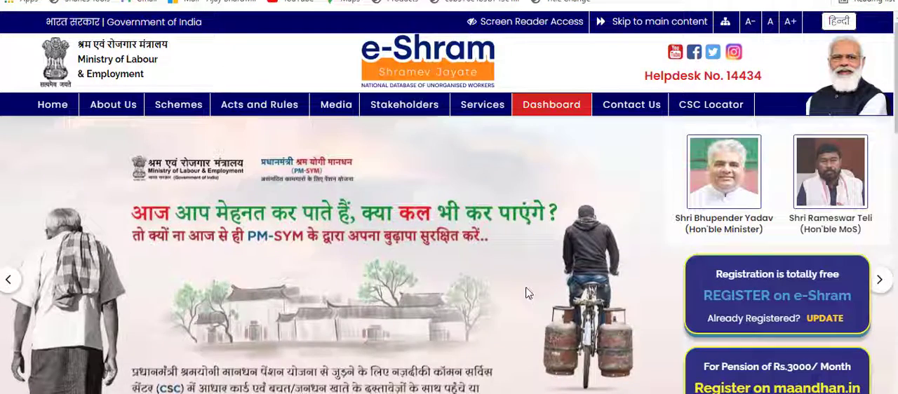